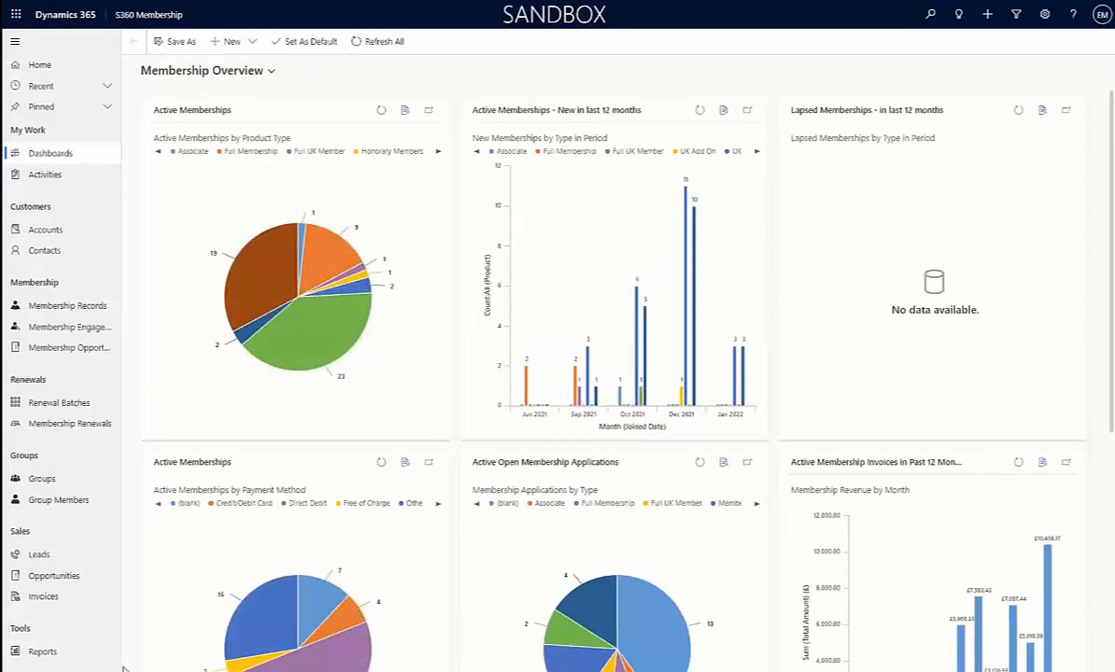
# Review the available app areas and the charts on the Membership Overview dashboard
pyautogui.click(56, 666)
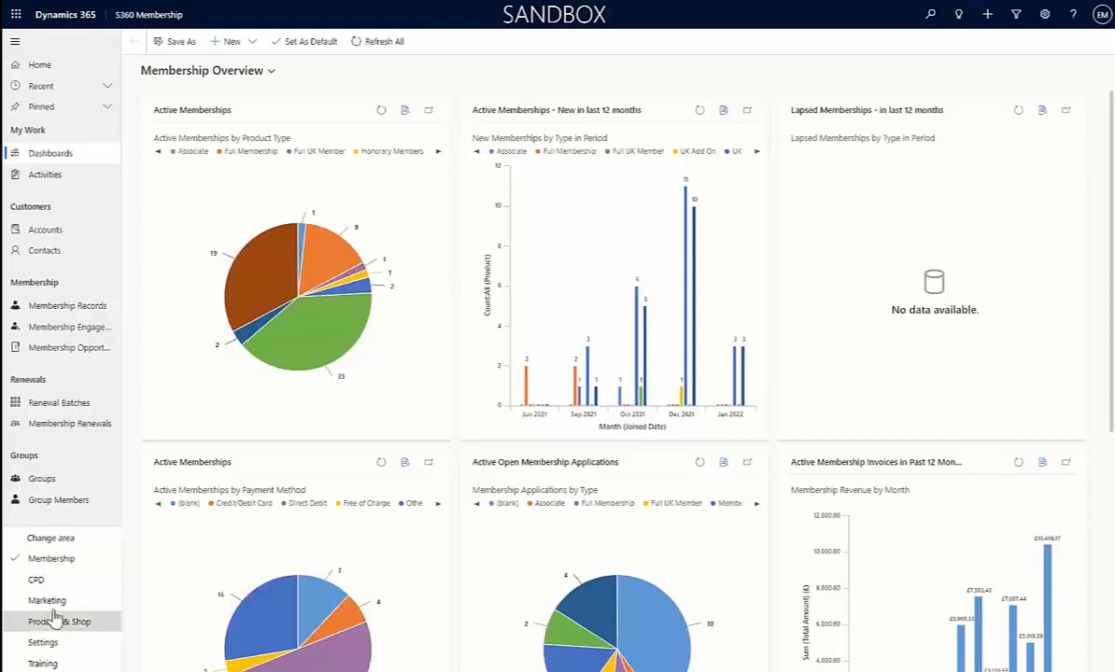
pyautogui.click(52, 538)
pyautogui.click(85, 158)
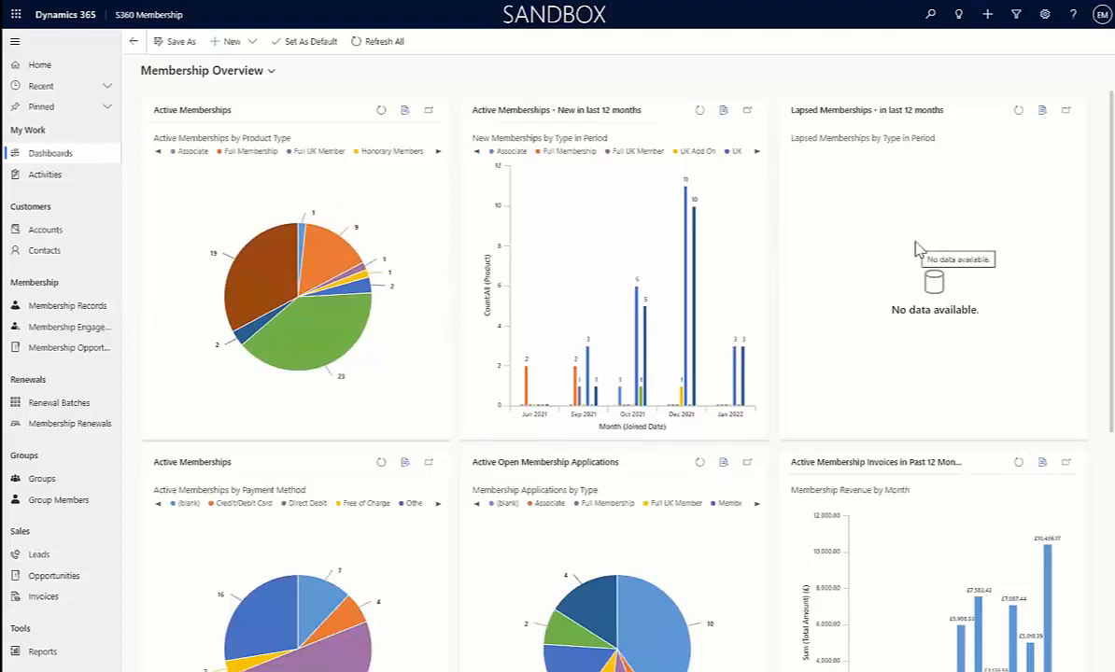
pyautogui.scroll(-2, 219, 390)
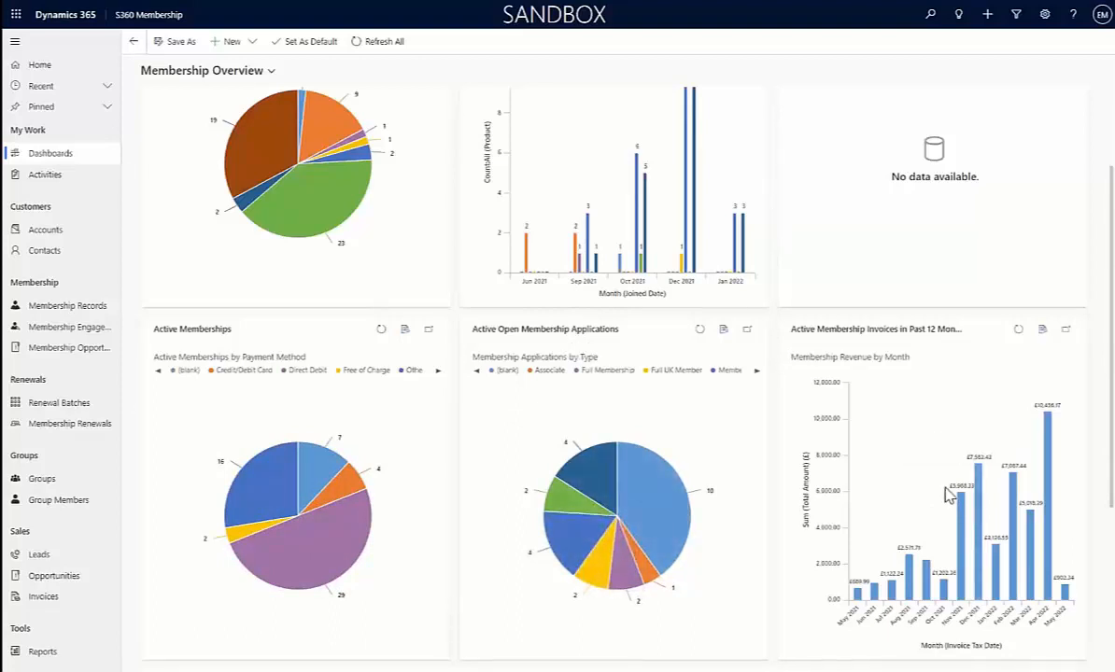
# Show the contacts list in the Active Members view
pyautogui.click(70, 252)
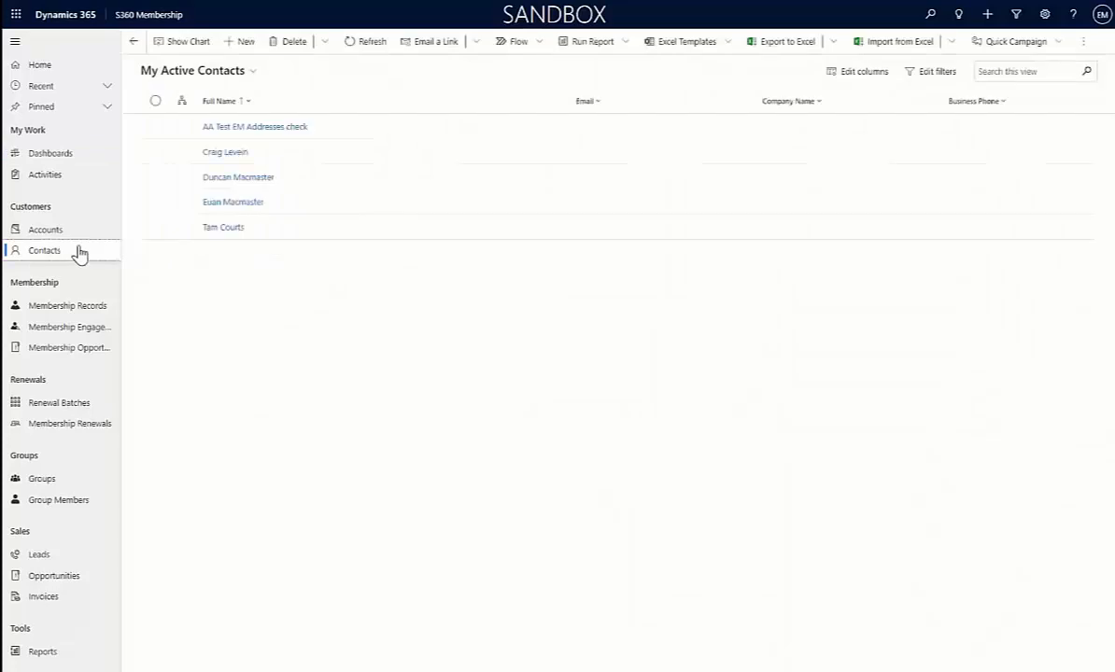
pyautogui.click(245, 72)
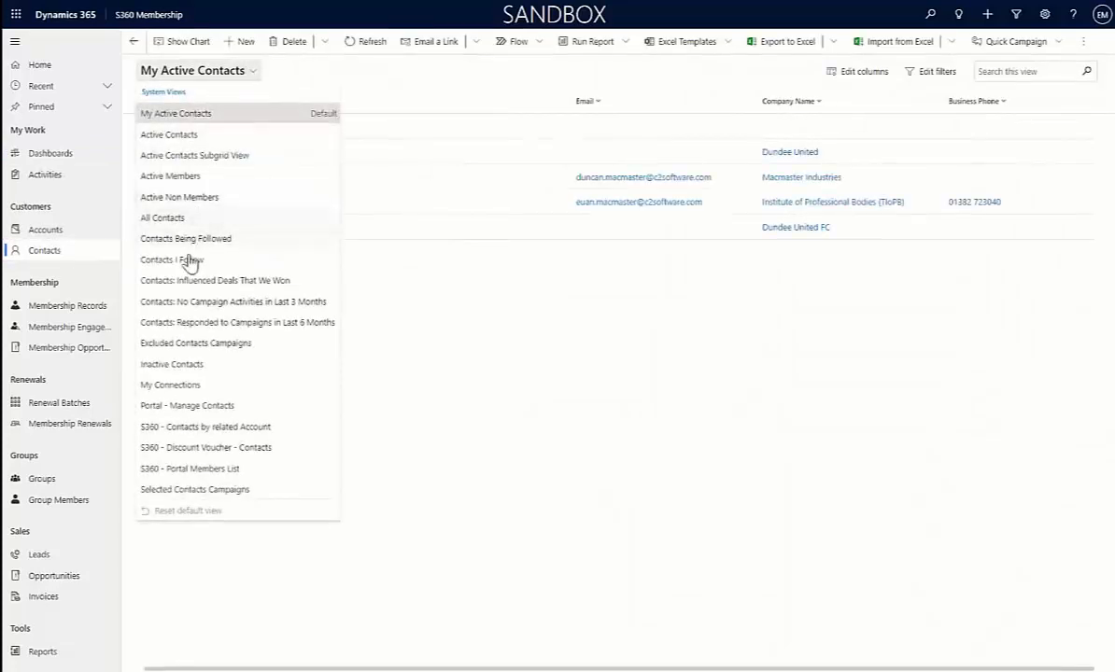
pyautogui.click(195, 176)
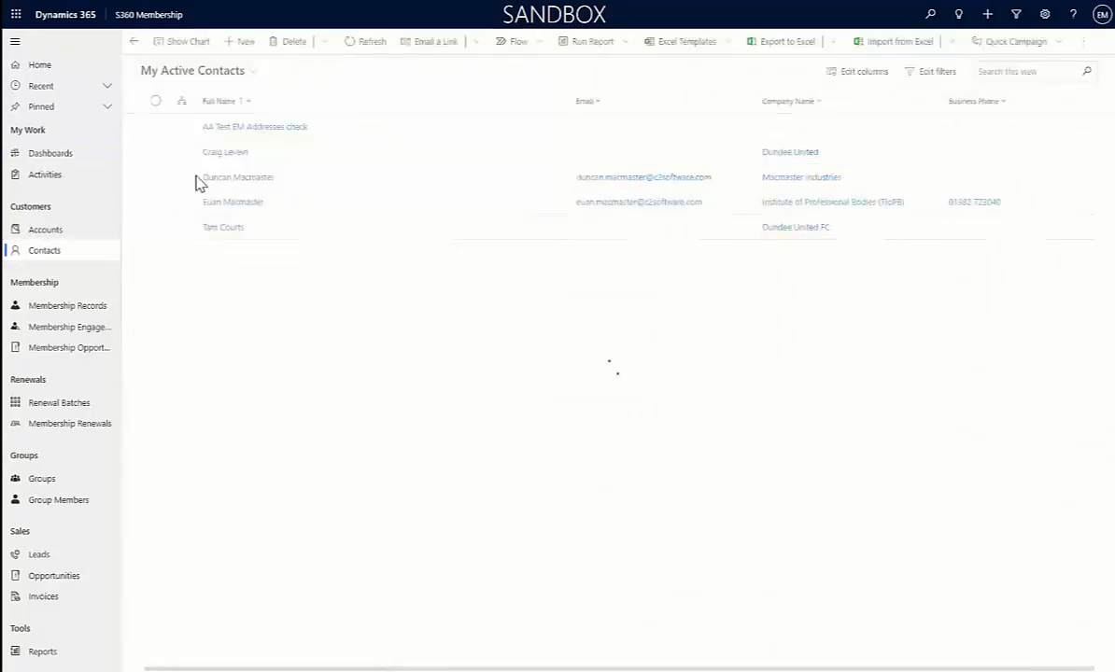
# Show the accounts list in the Member Accounts view
pyautogui.click(70, 231)
pyautogui.click(250, 74)
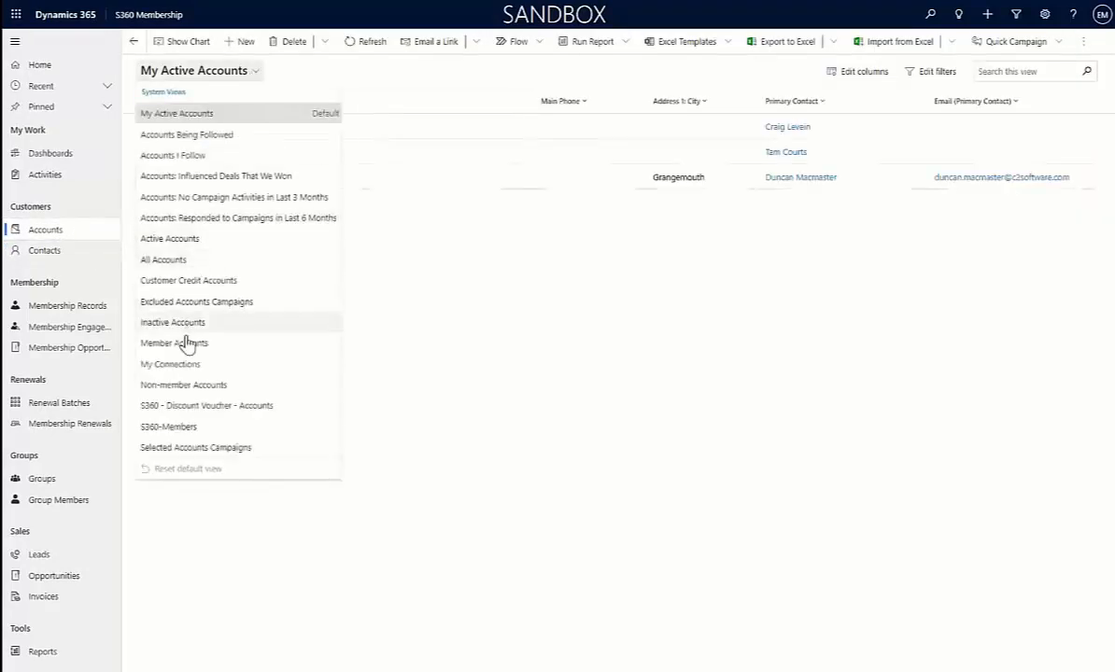
pyautogui.click(191, 346)
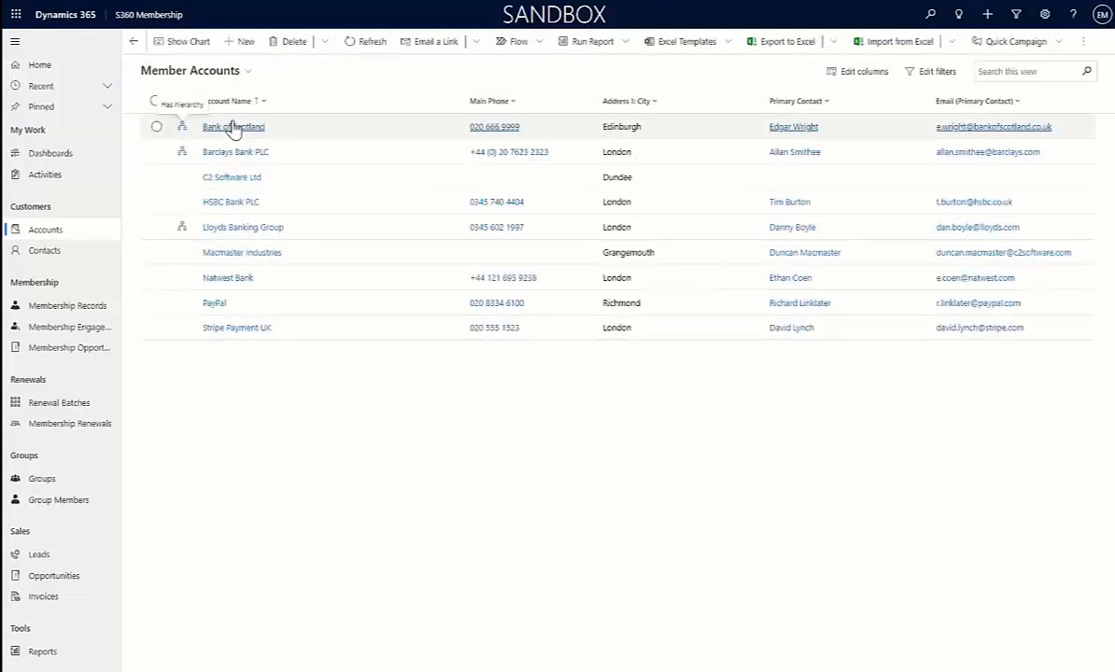
# Open the pinned contact record and review its memberships, event attendees and related CPD records
pyautogui.click(73, 109)
pyautogui.click(65, 130)
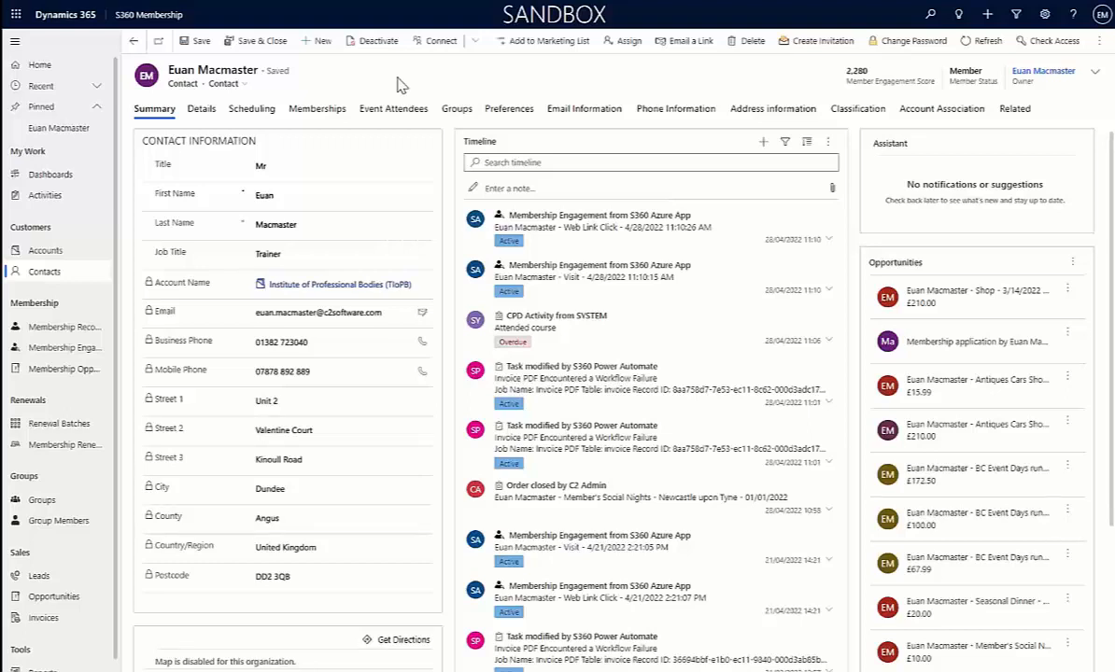
pyautogui.click(312, 110)
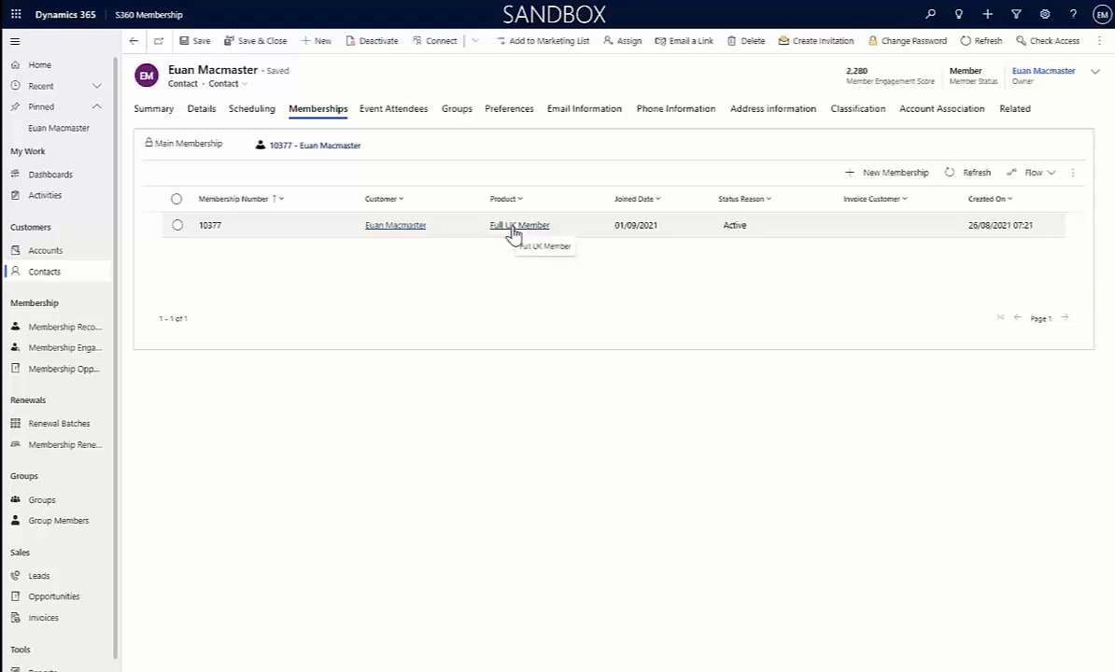
pyautogui.click(399, 110)
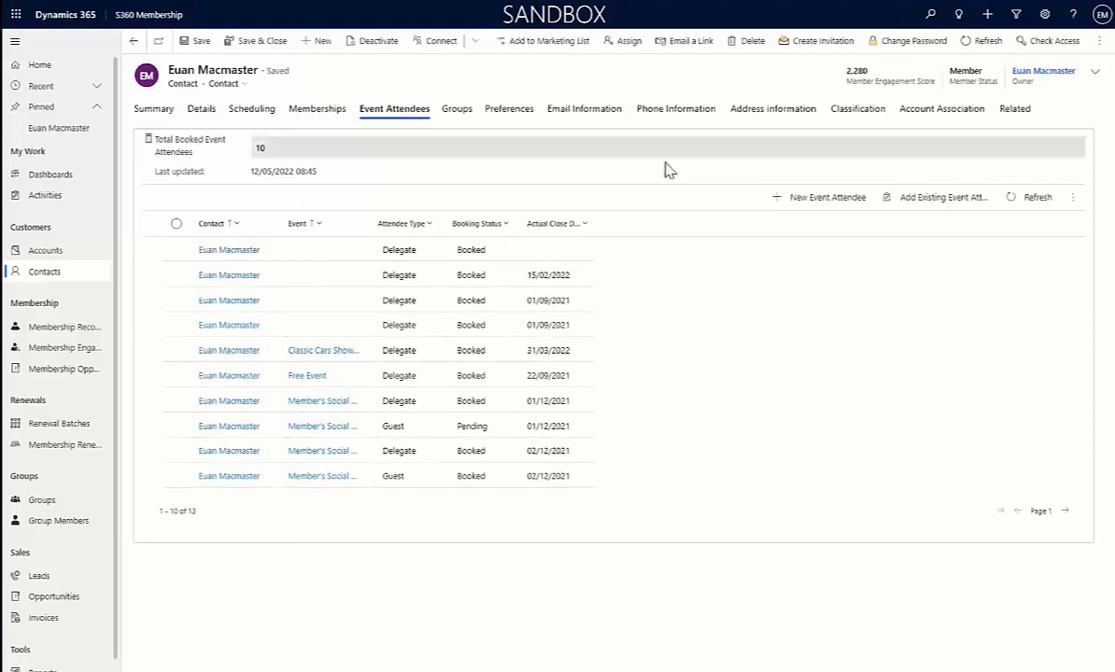
pyautogui.click(1012, 110)
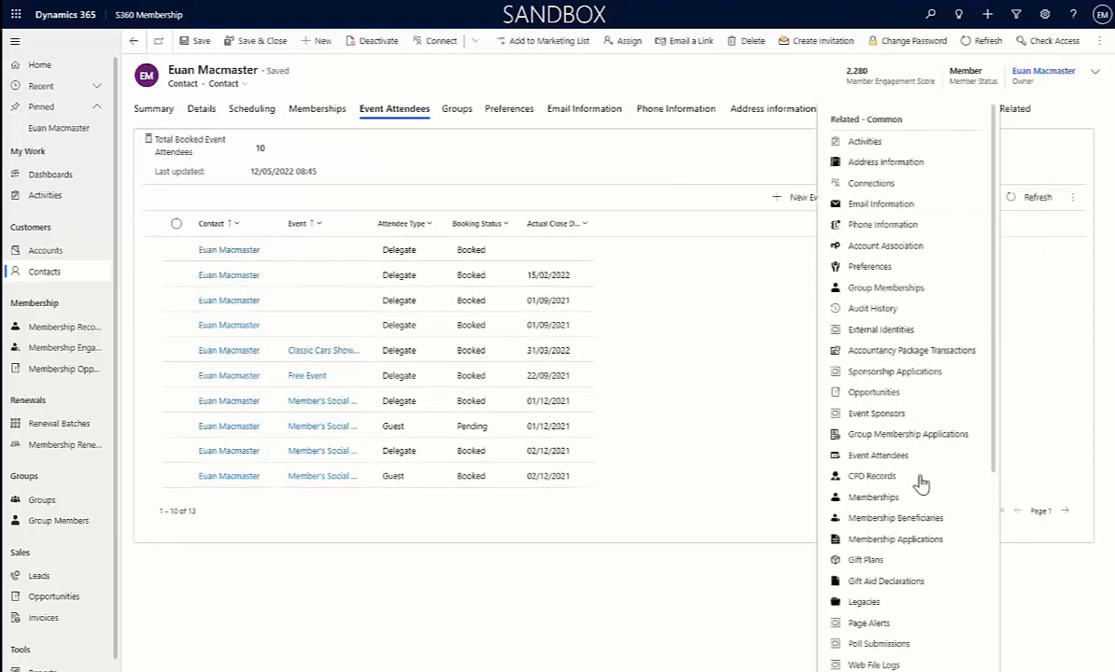
pyautogui.click(851, 480)
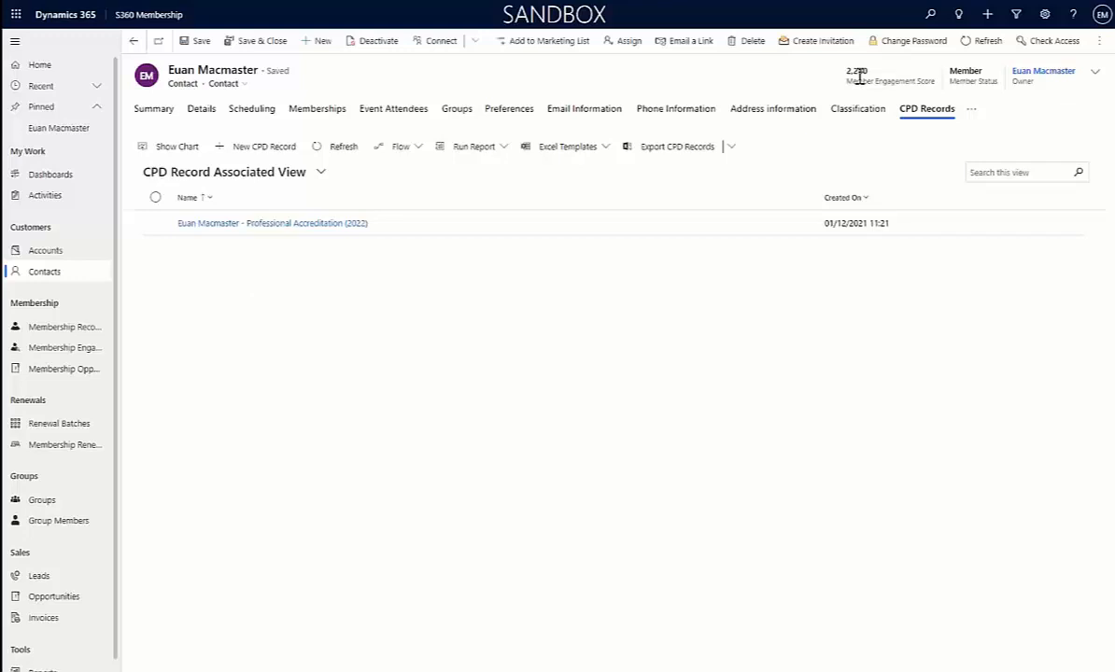
# Open the contact's Full UK Member membership record and examine its general, renewal, payment and invoicing details
pyautogui.click(320, 113)
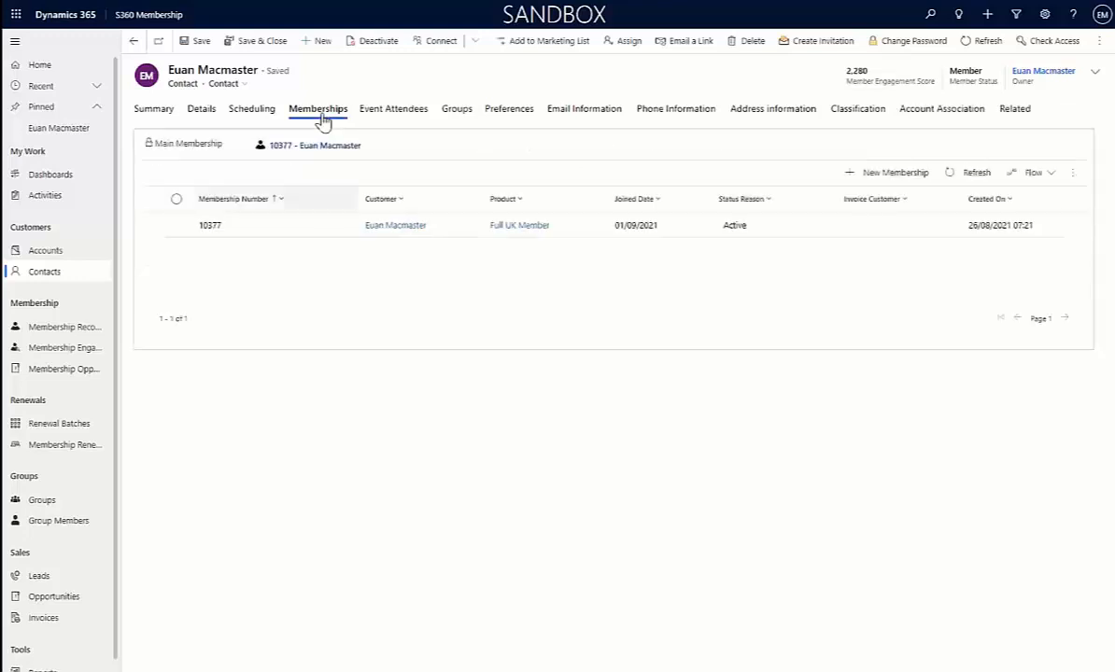
pyautogui.doubleClick(445, 227)
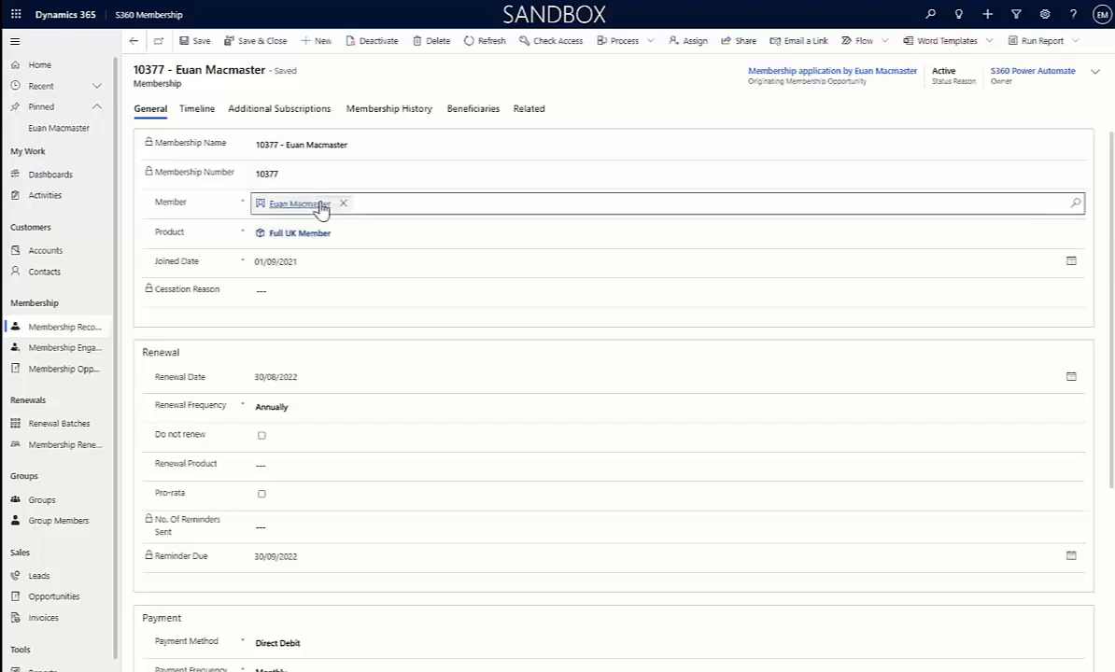
pyautogui.moveTo(307, 219)
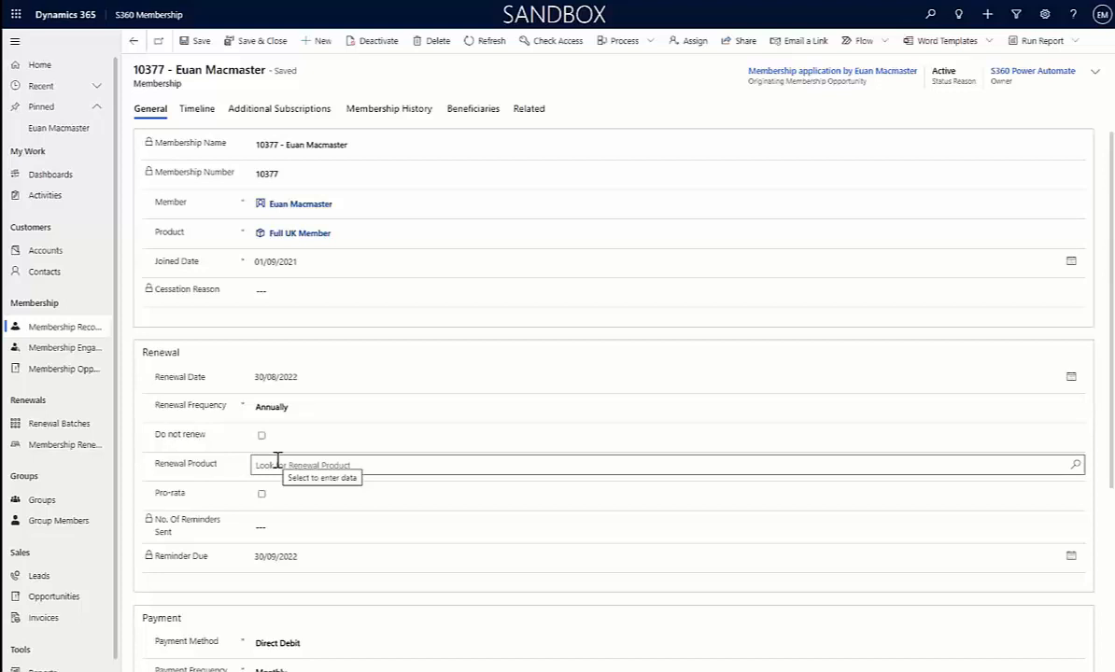
pyautogui.scroll(-3, 281, 439)
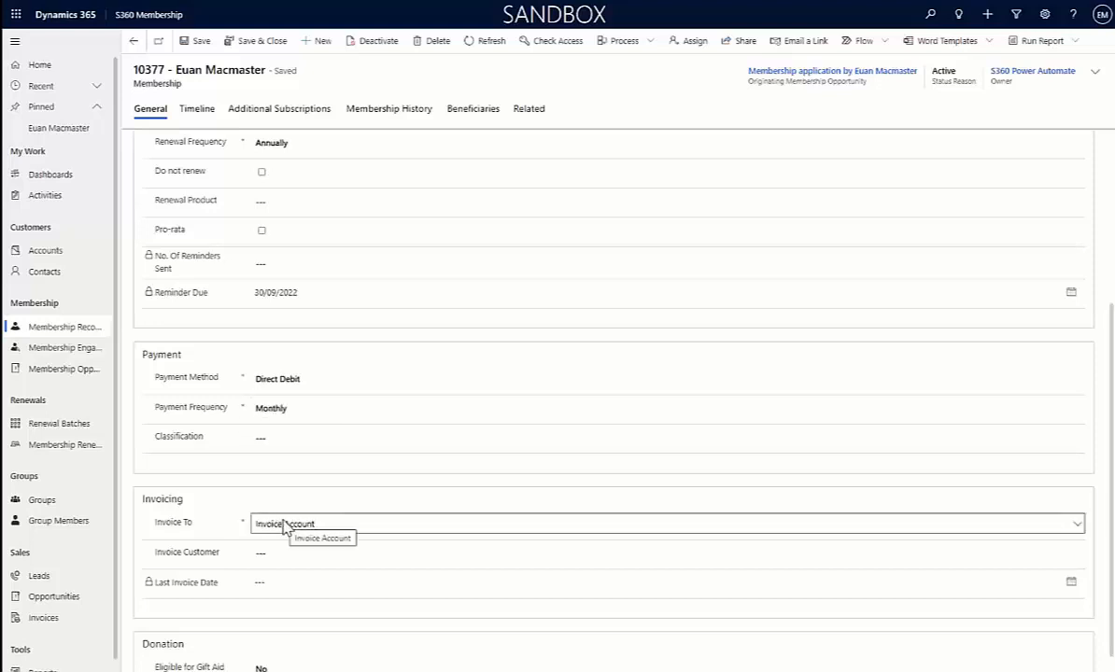
# Review the membership's timeline, additional subscriptions, history and beneficiaries, and return through its general details to the member's contact record
pyautogui.click(195, 113)
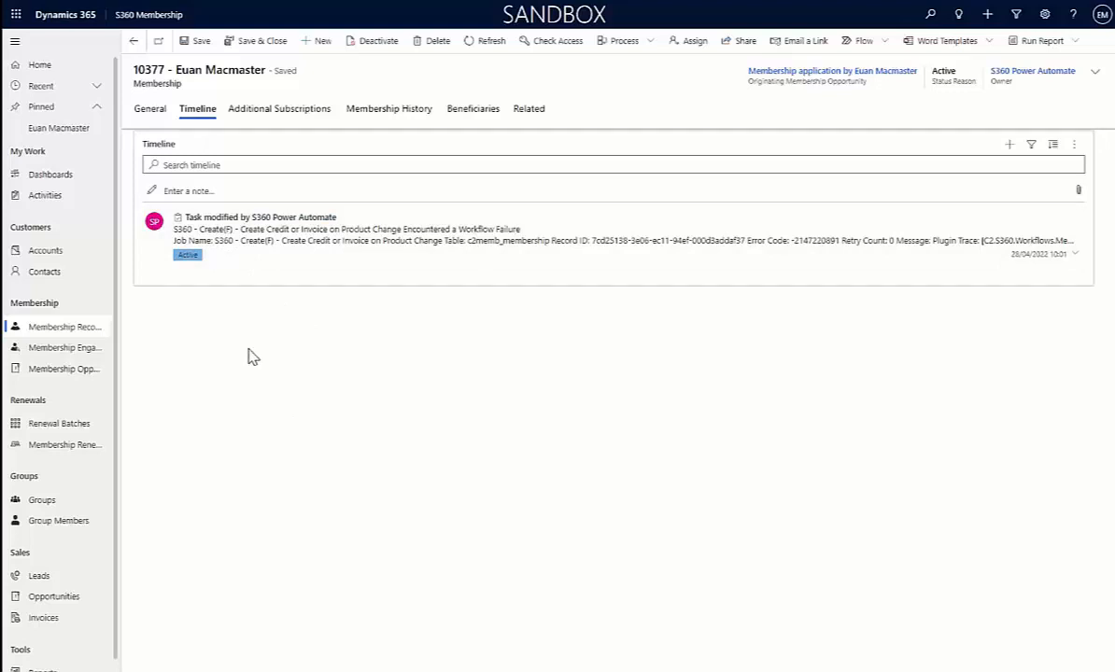
pyautogui.click(291, 110)
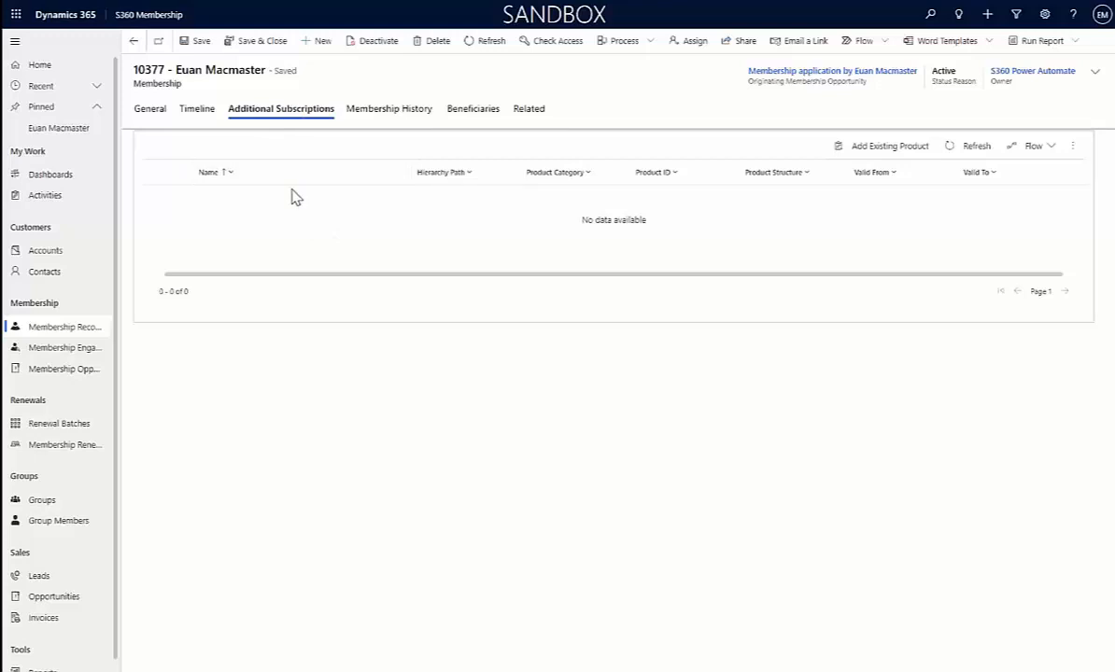
pyautogui.click(378, 110)
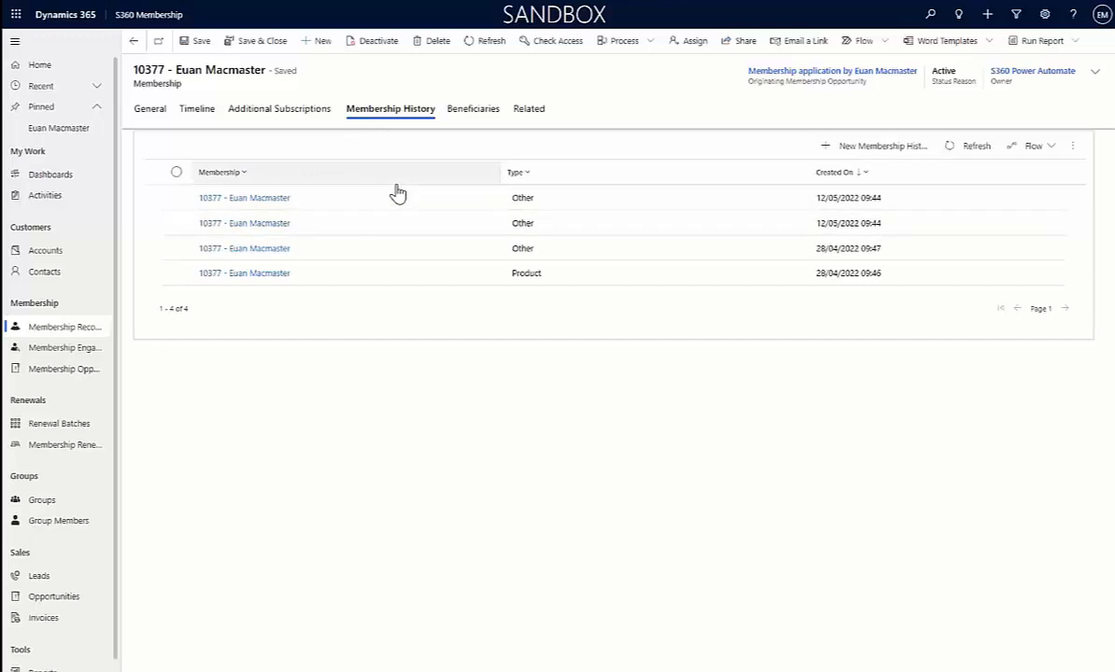
pyautogui.click(489, 115)
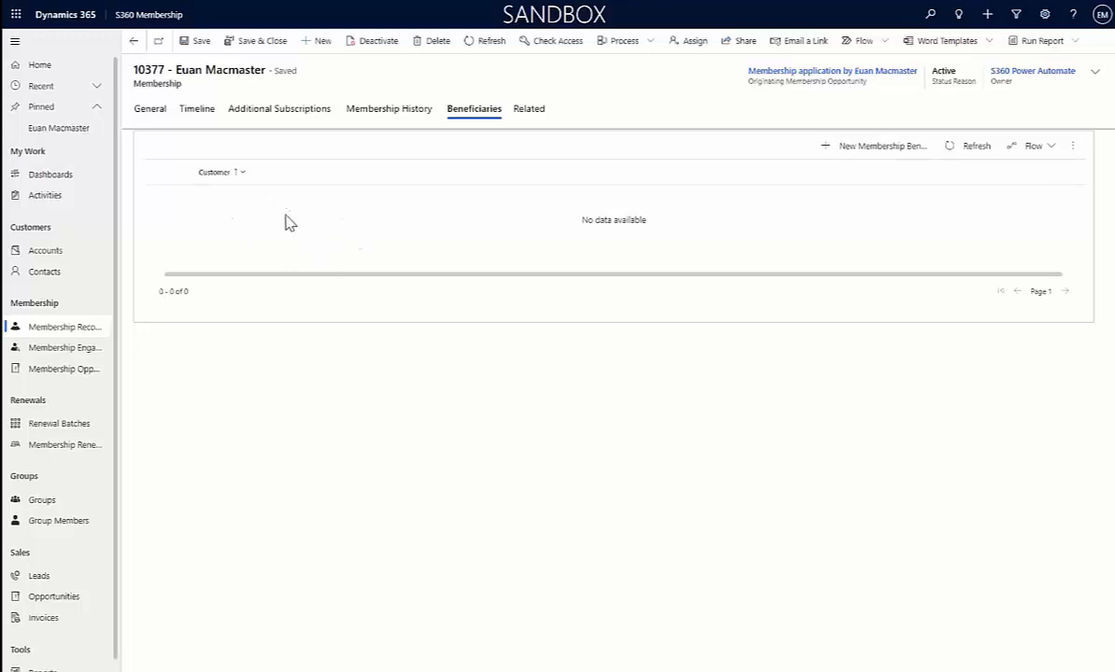
pyautogui.click(142, 111)
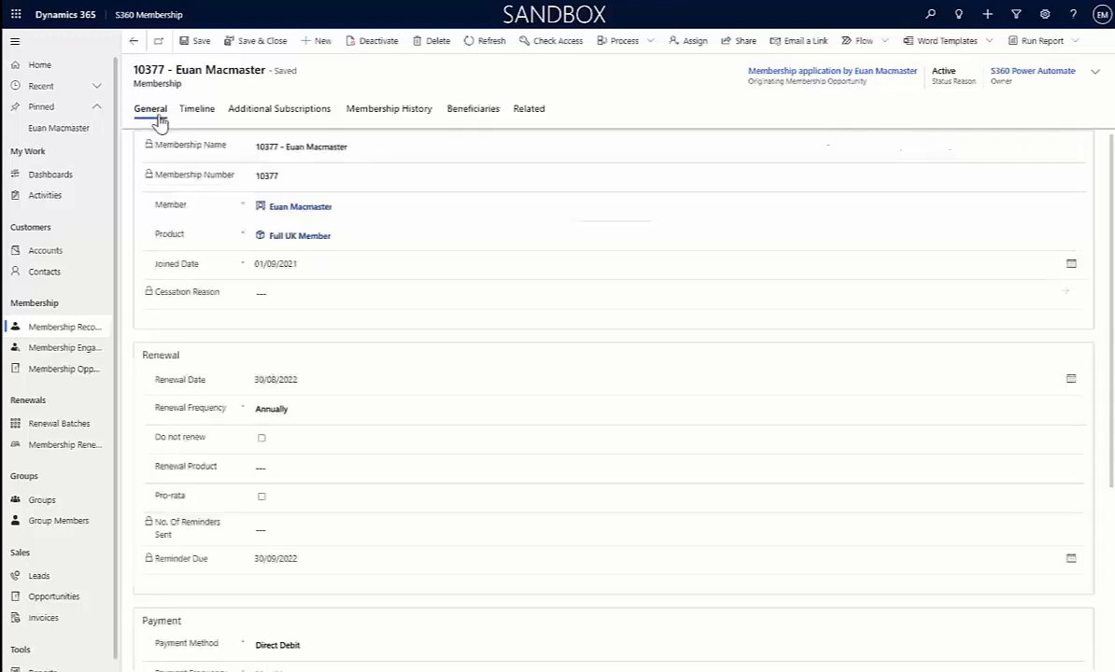
pyautogui.click(301, 219)
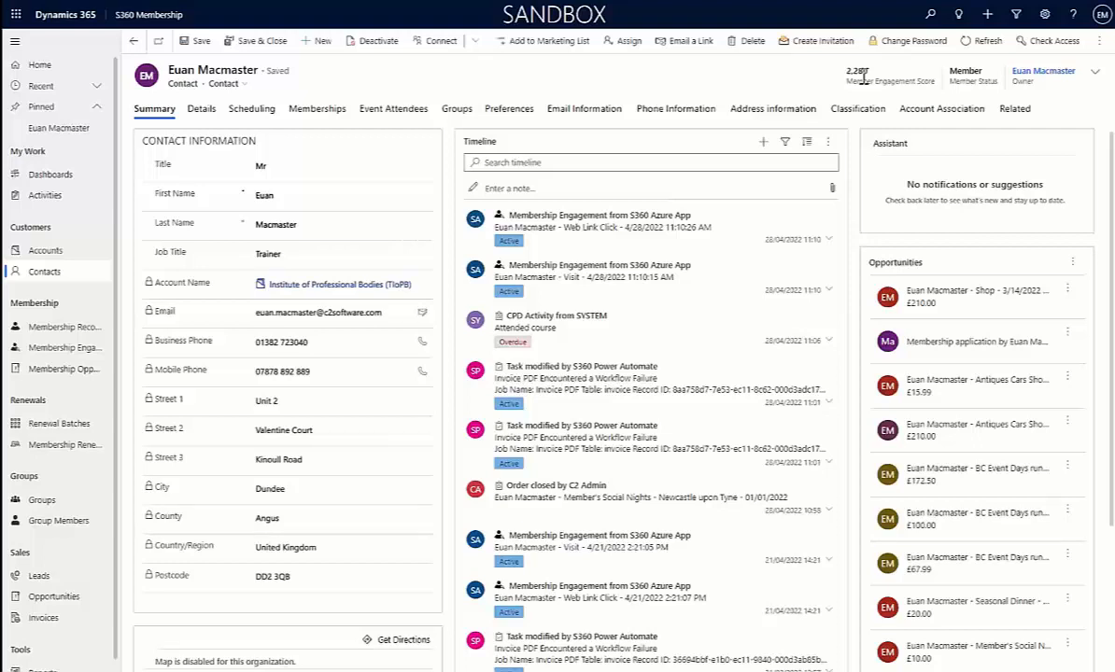
# Open the seventh application in the Open Membership Application Opportunities list
pyautogui.click(62, 370)
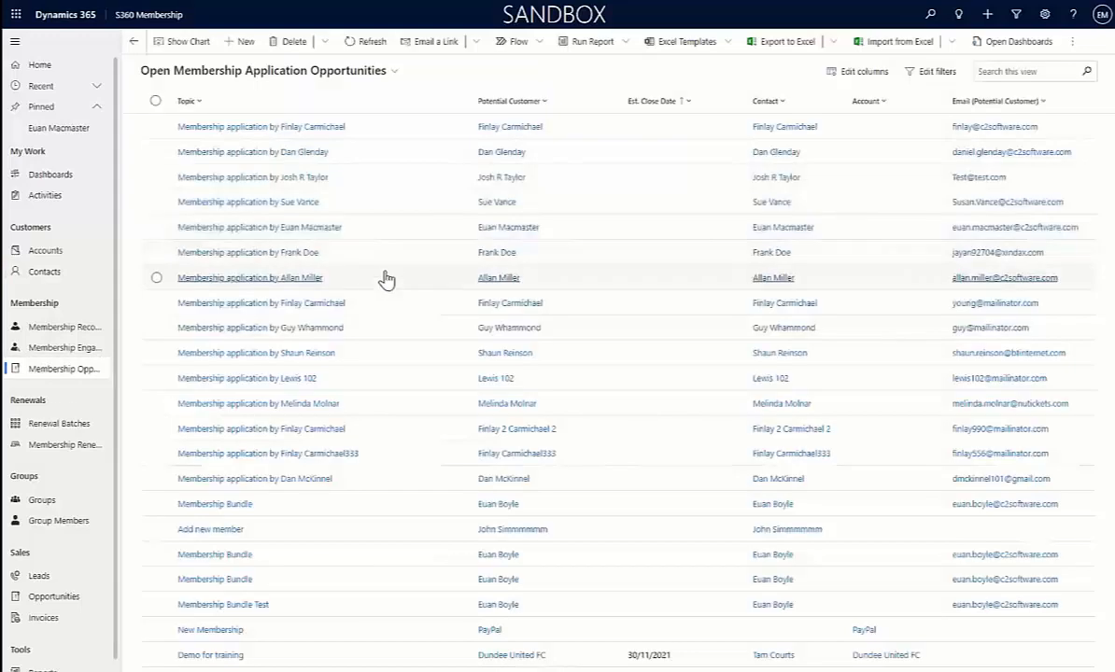
pyautogui.doubleClick(372, 283)
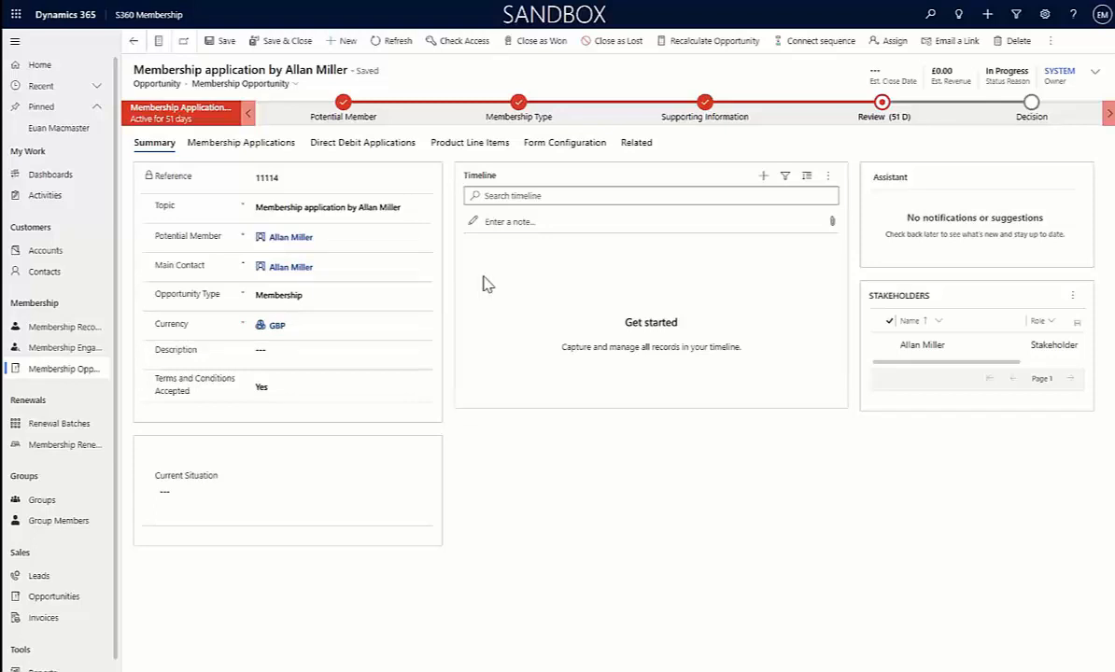
# Set Additional Information Required to Yes at the Review stage and advance the application through Additional Information to Decision
pyautogui.click(884, 106)
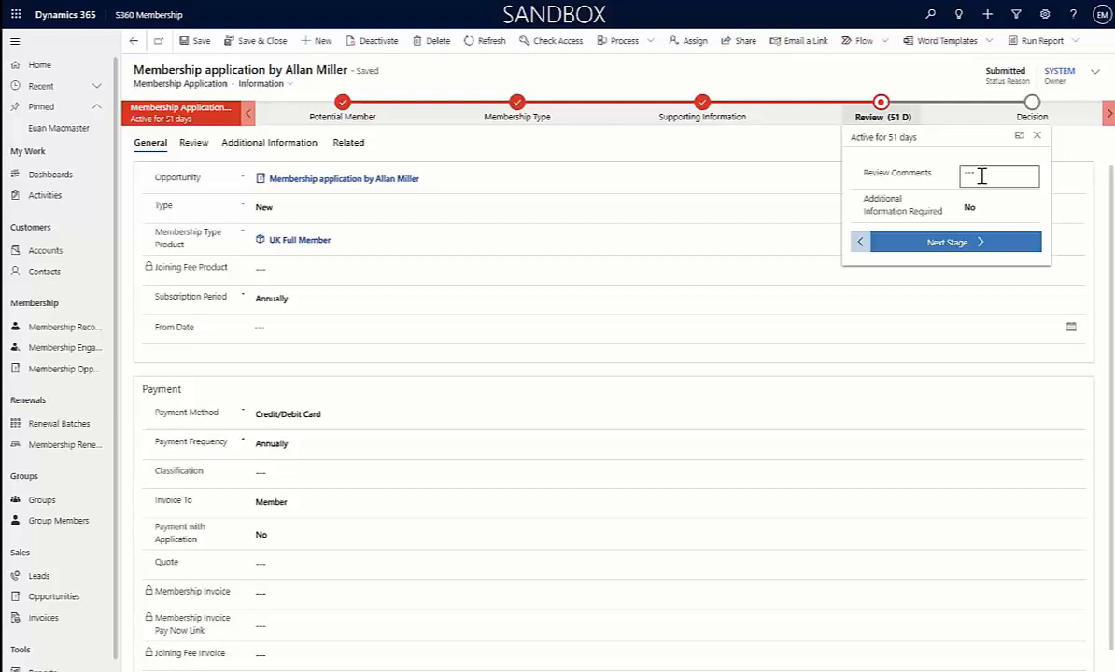
pyautogui.click(976, 208)
pyautogui.click(983, 239)
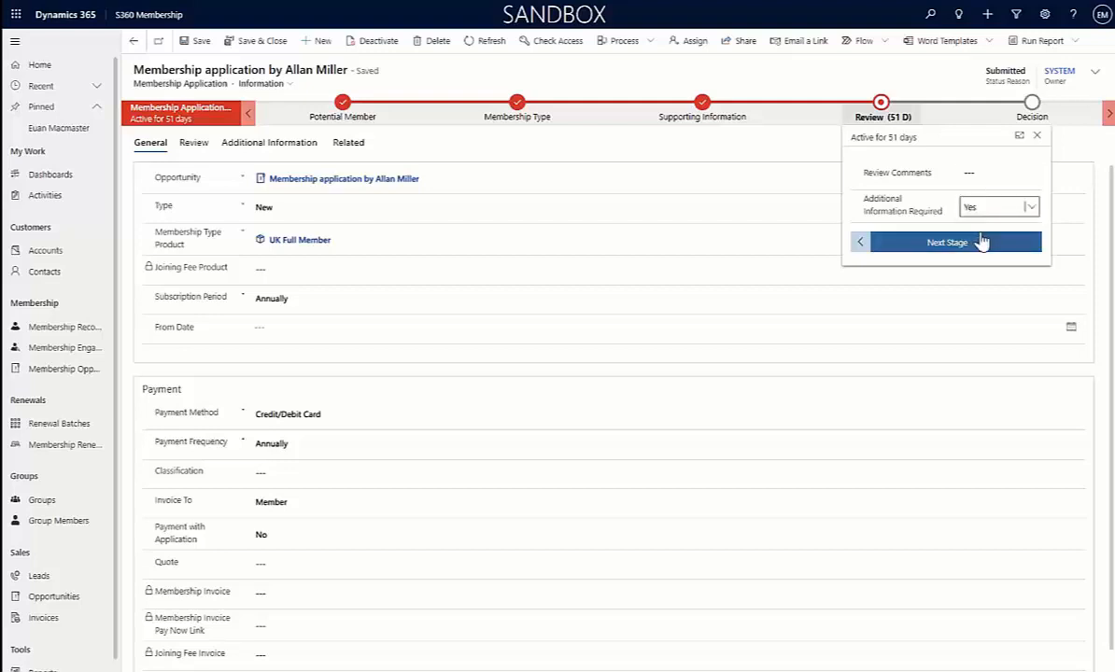
pyautogui.click(783, 243)
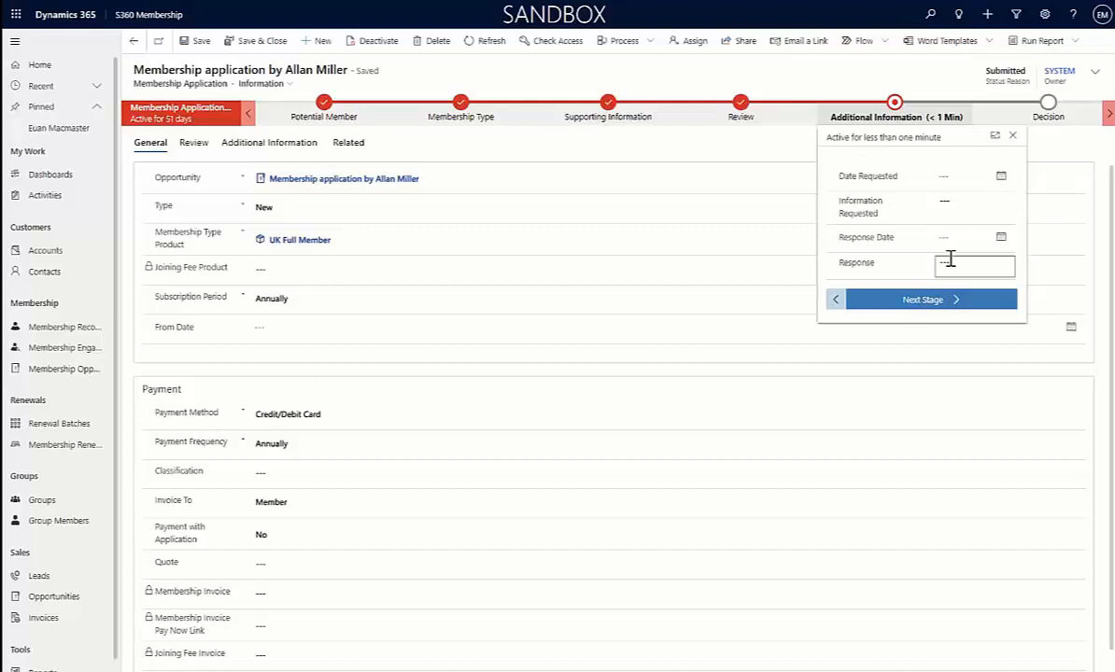
pyautogui.click(941, 296)
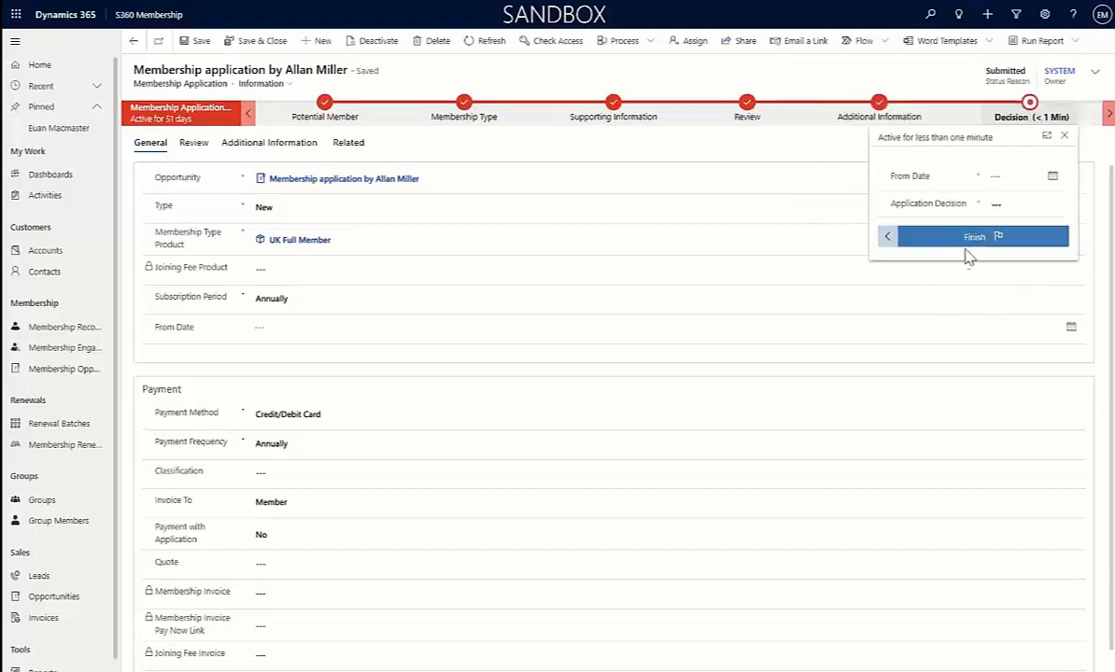
# Set the From Date to 12/05/2022 and the Application Decision to Admitted, and finish the application process
pyautogui.click(1050, 174)
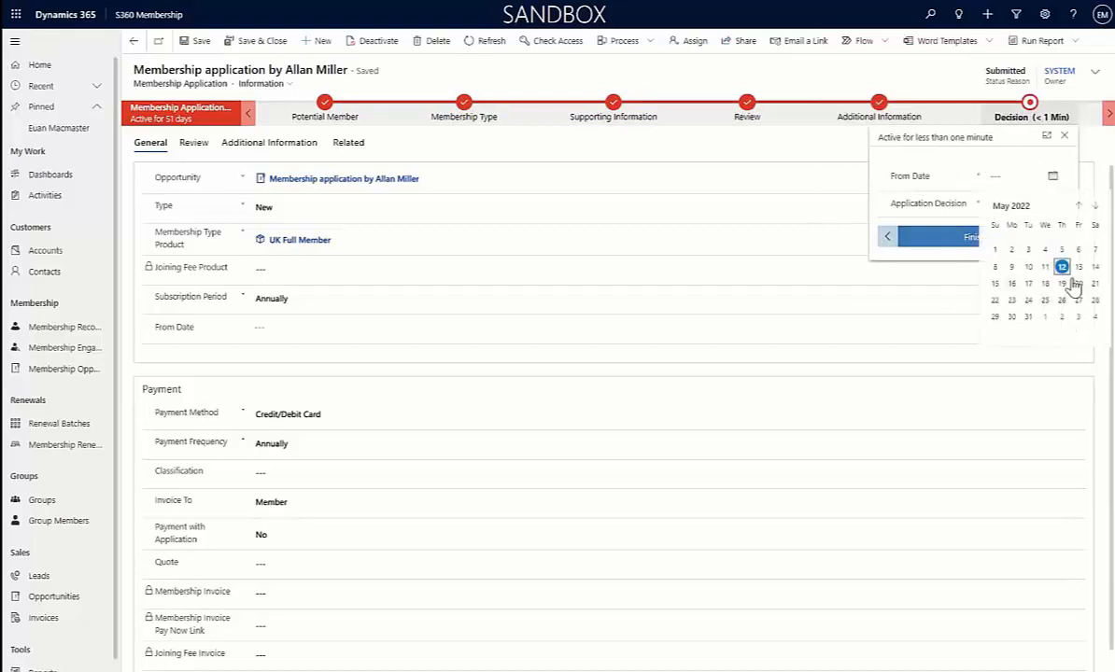
pyautogui.click(993, 268)
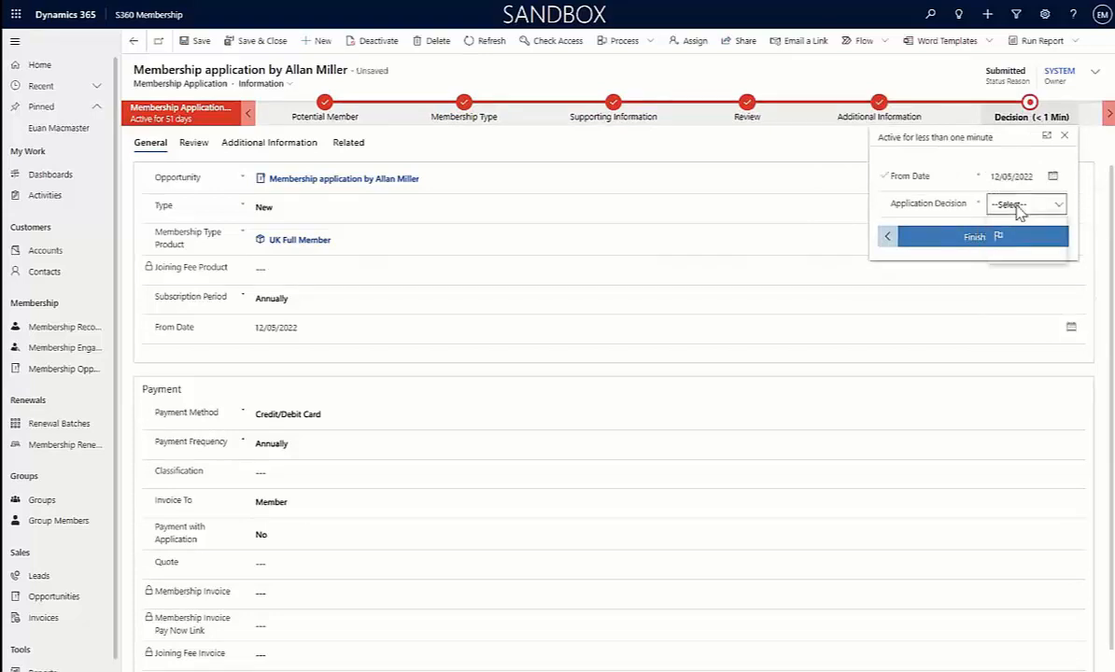
pyautogui.click(1022, 204)
pyautogui.click(1013, 246)
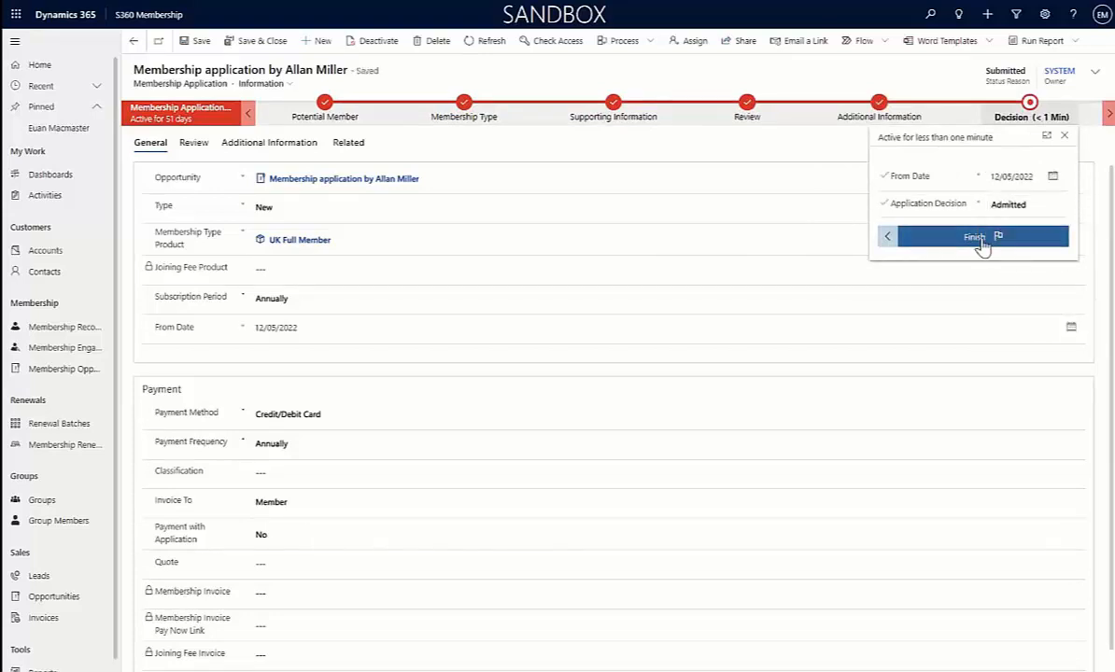
pyautogui.click(976, 238)
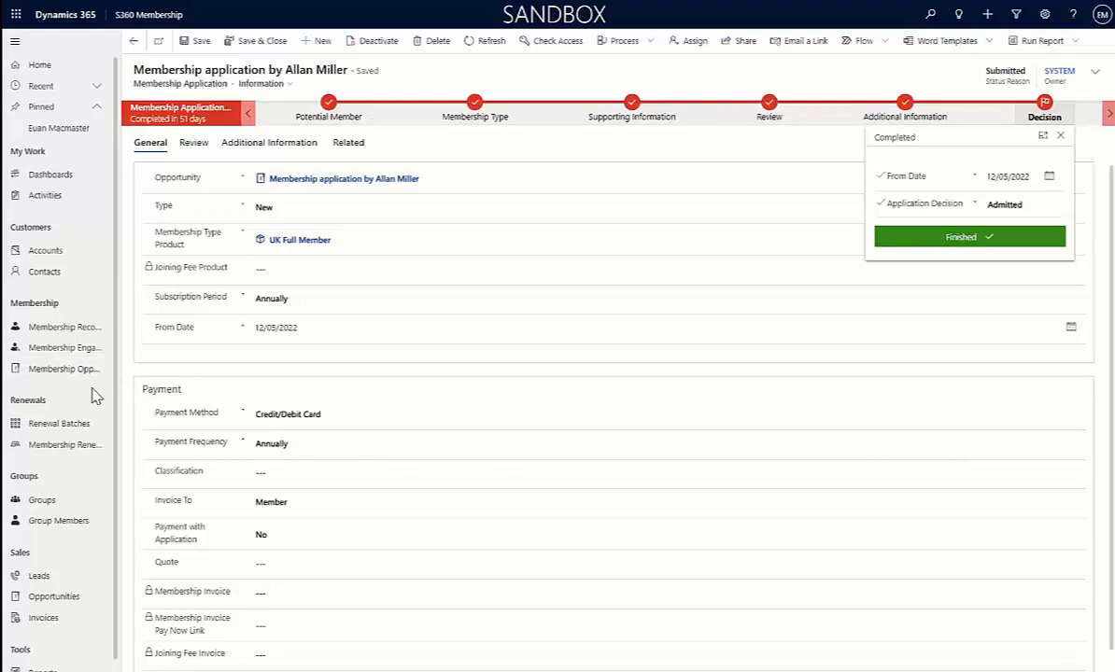
# Open the draft renewal batch "Subscription Renewals: 01/05/2022 - 31/05/2022"
pyautogui.click(58, 427)
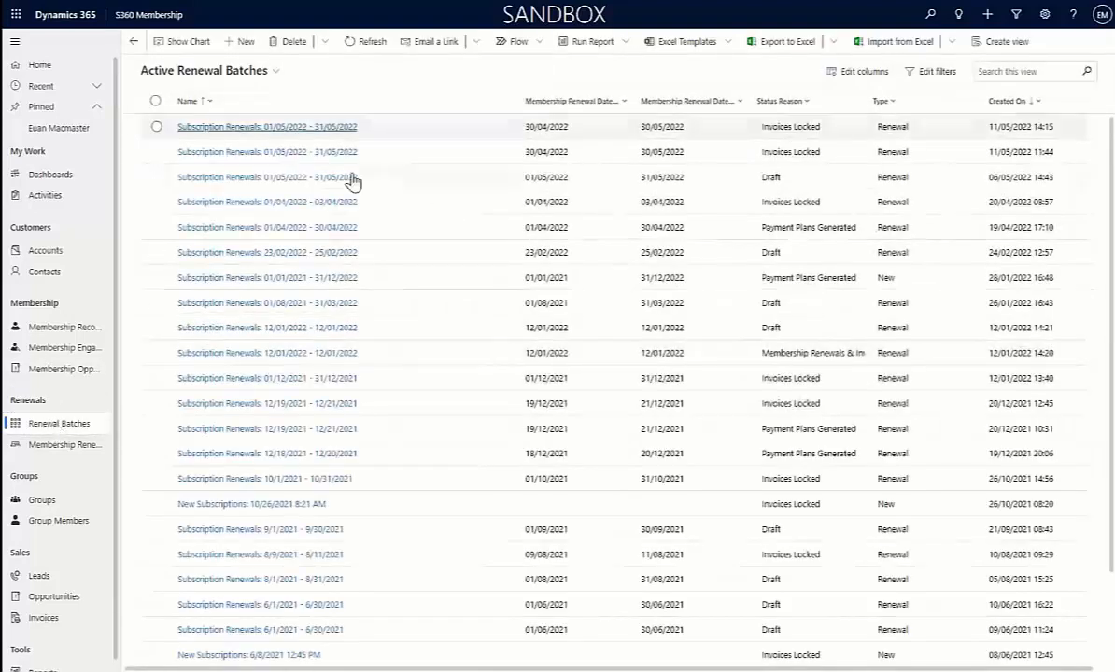
pyautogui.click(403, 188)
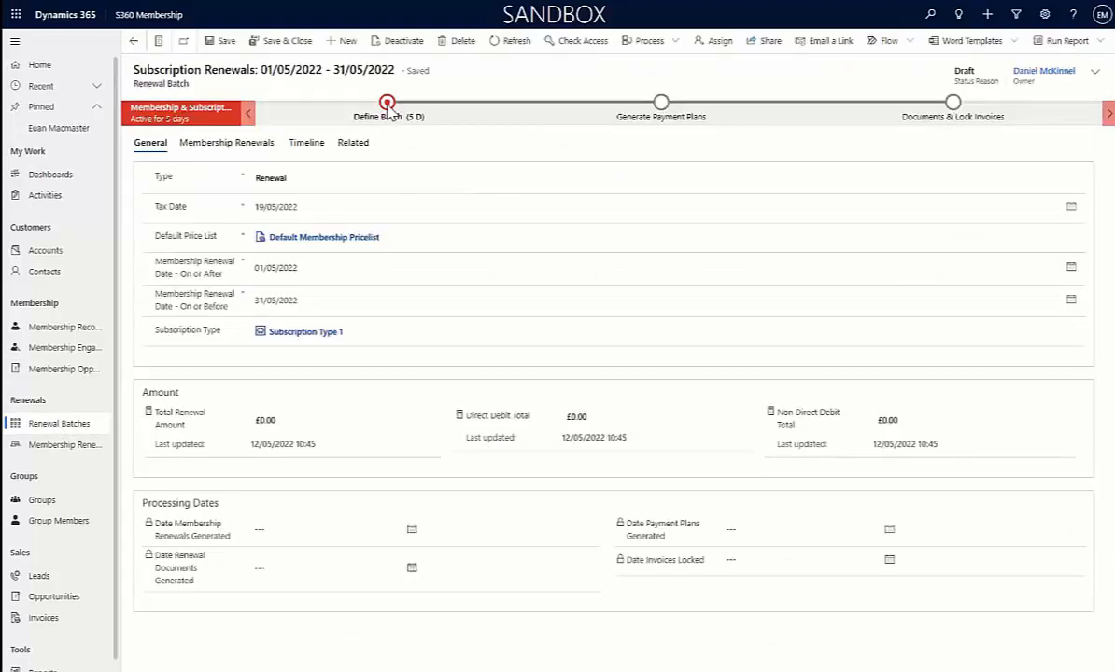
# At the Define Batch stage, set Generate Renewals & Invoices to Yes and advance the batch to Generate Payment Plans
pyautogui.click(373, 110)
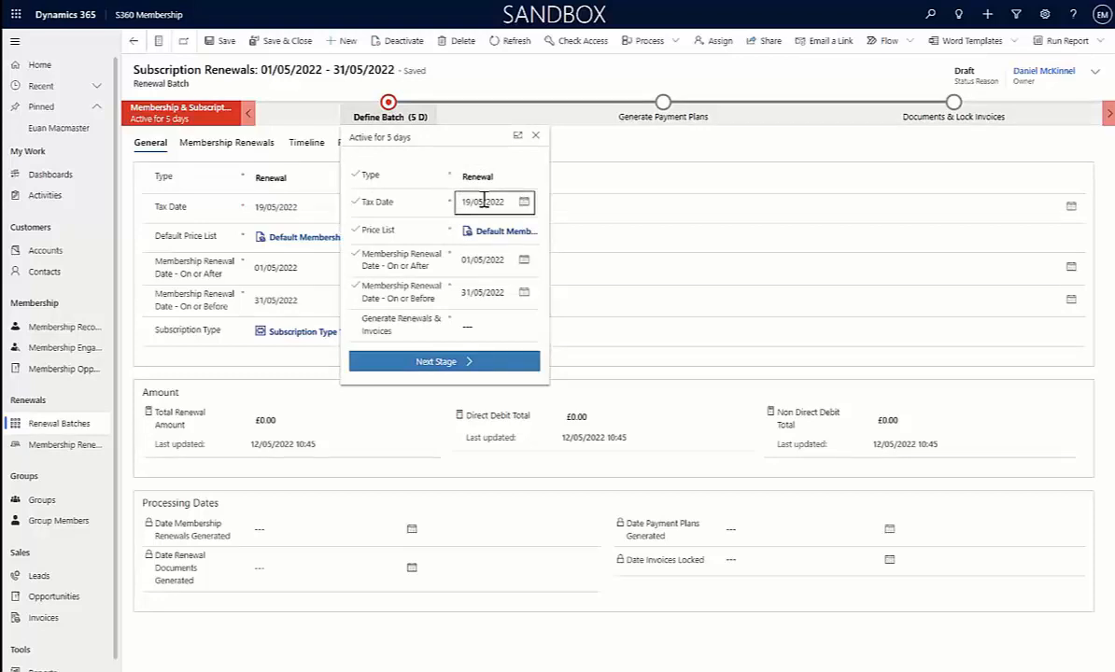
pyautogui.click(464, 267)
pyautogui.click(484, 326)
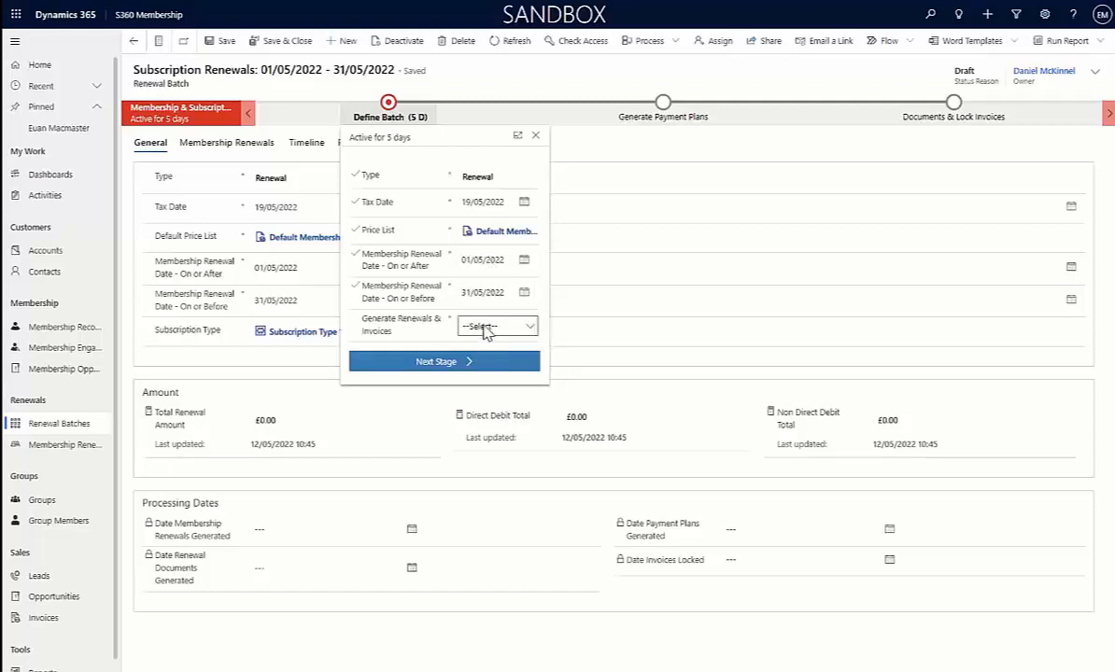
pyautogui.click(492, 355)
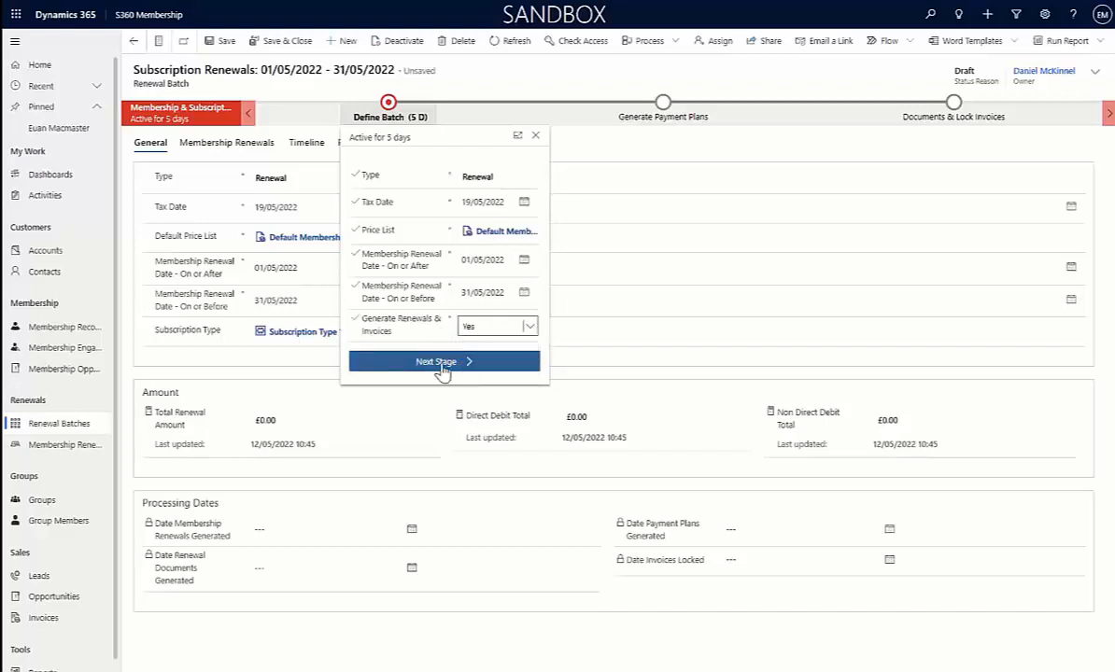
pyautogui.click(441, 372)
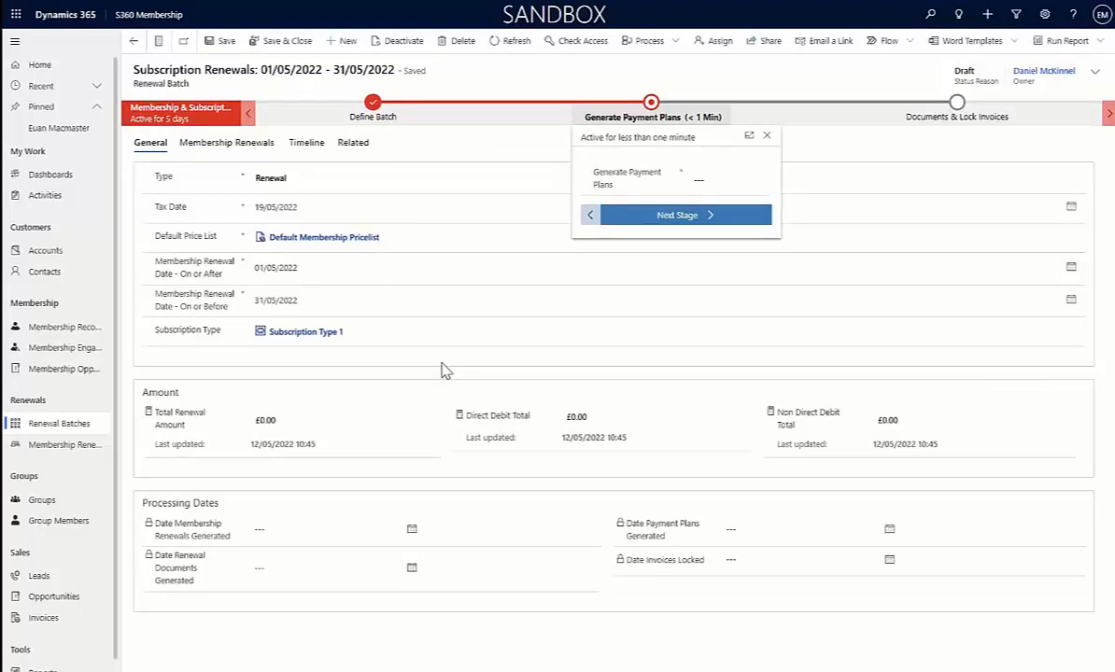
# Set Generate Payment Plans to No and advance the renewal batch to the Documents & Lock Invoices stage
pyautogui.click(705, 180)
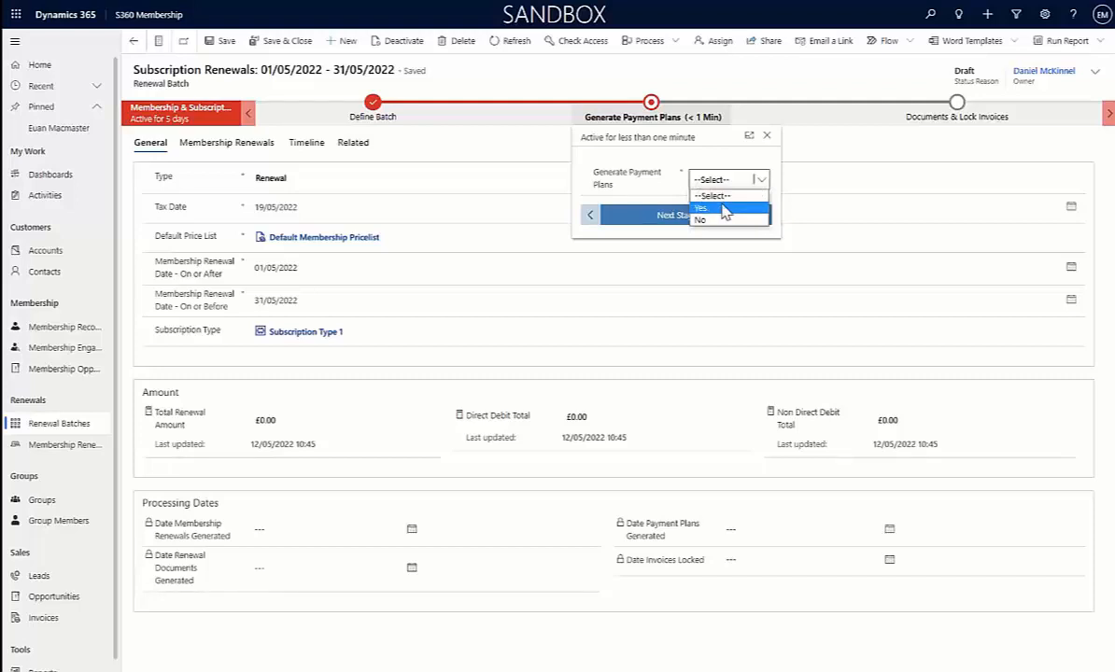
pyautogui.click(712, 221)
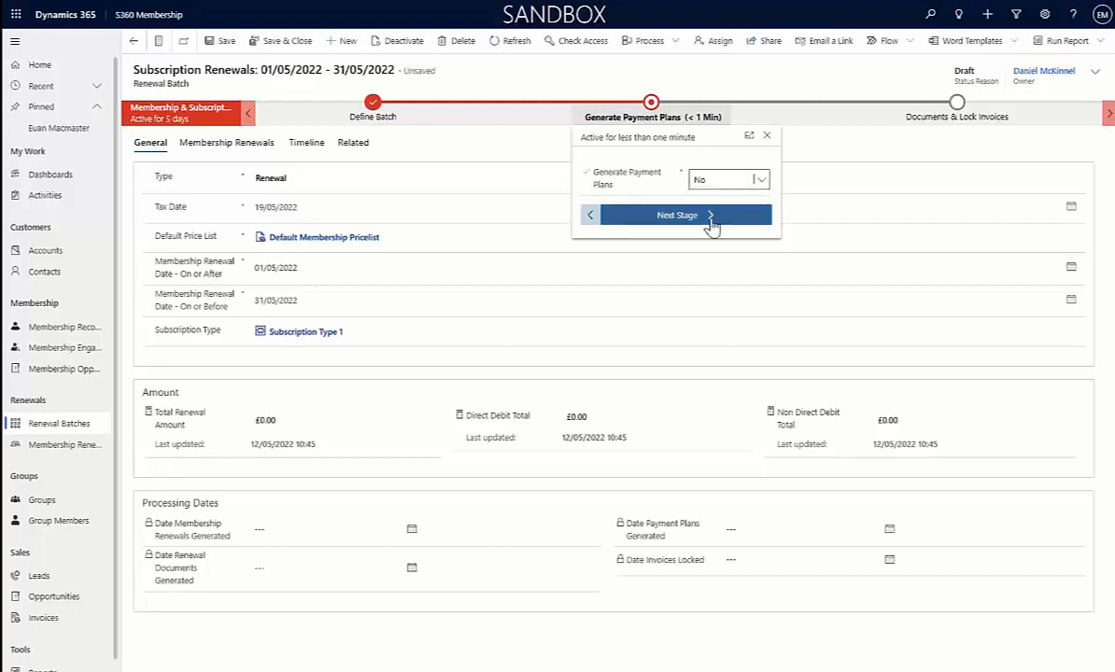
pyautogui.click(687, 217)
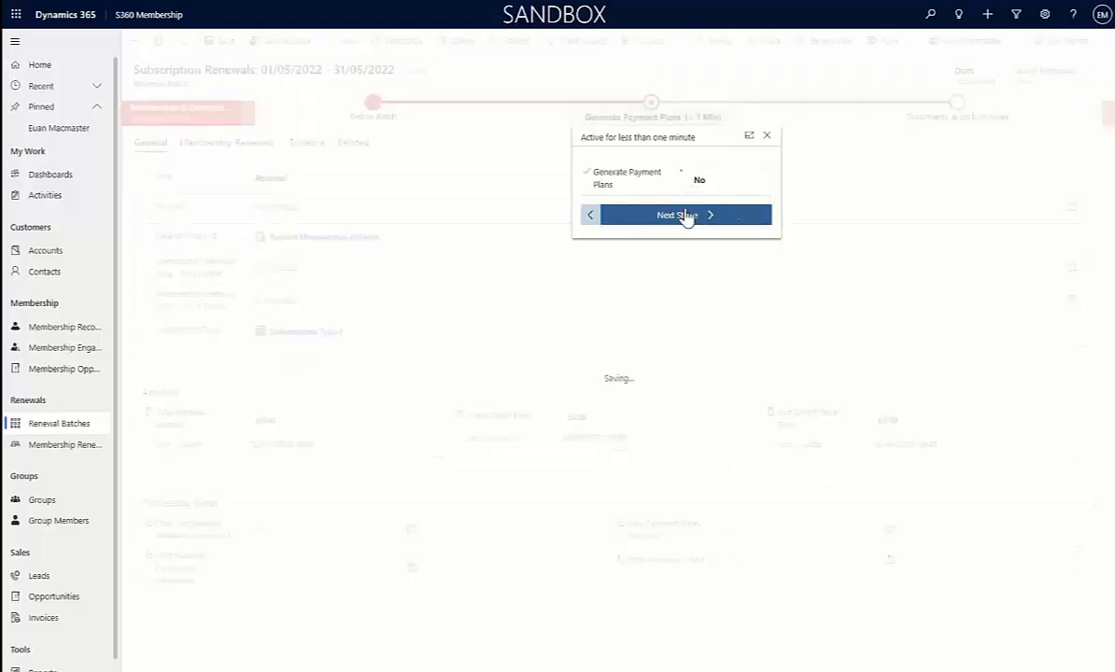
# Set Lock Invoices and Generate Renewal Documents to Yes, and Collection Batch Required to No
pyautogui.click(1005, 176)
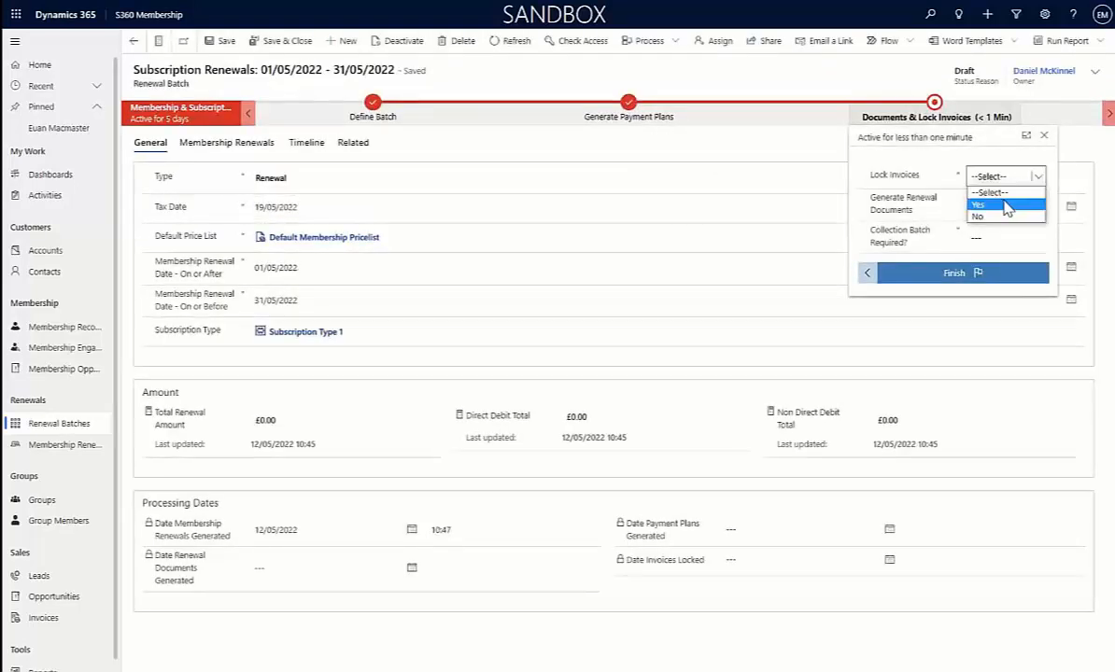
pyautogui.click(1007, 205)
pyautogui.click(979, 207)
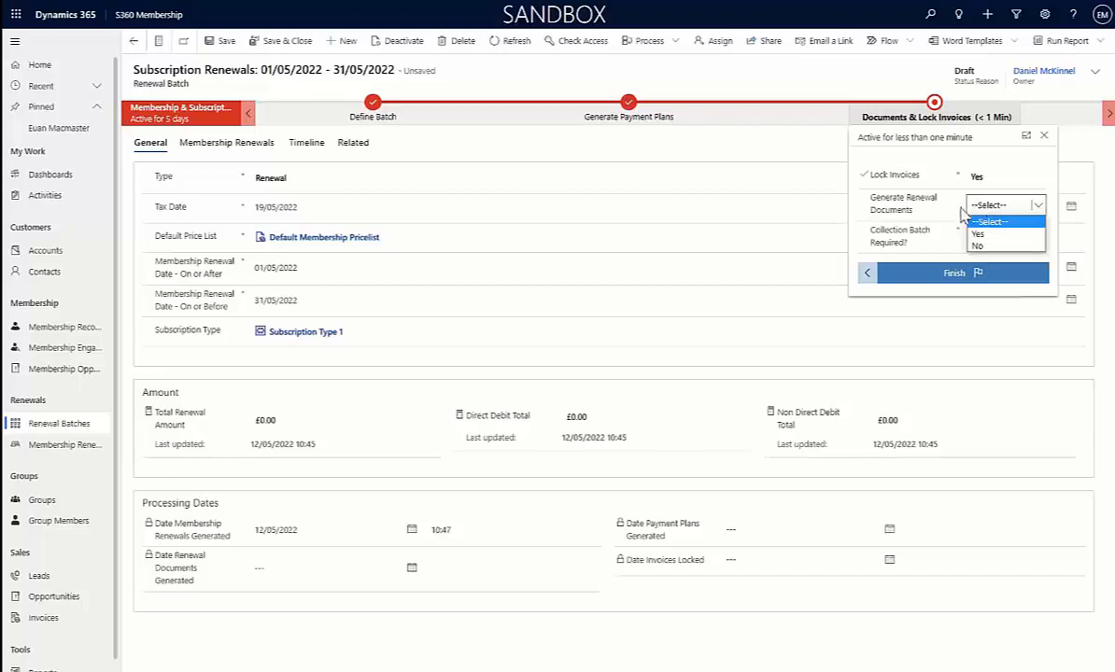
pyautogui.click(983, 236)
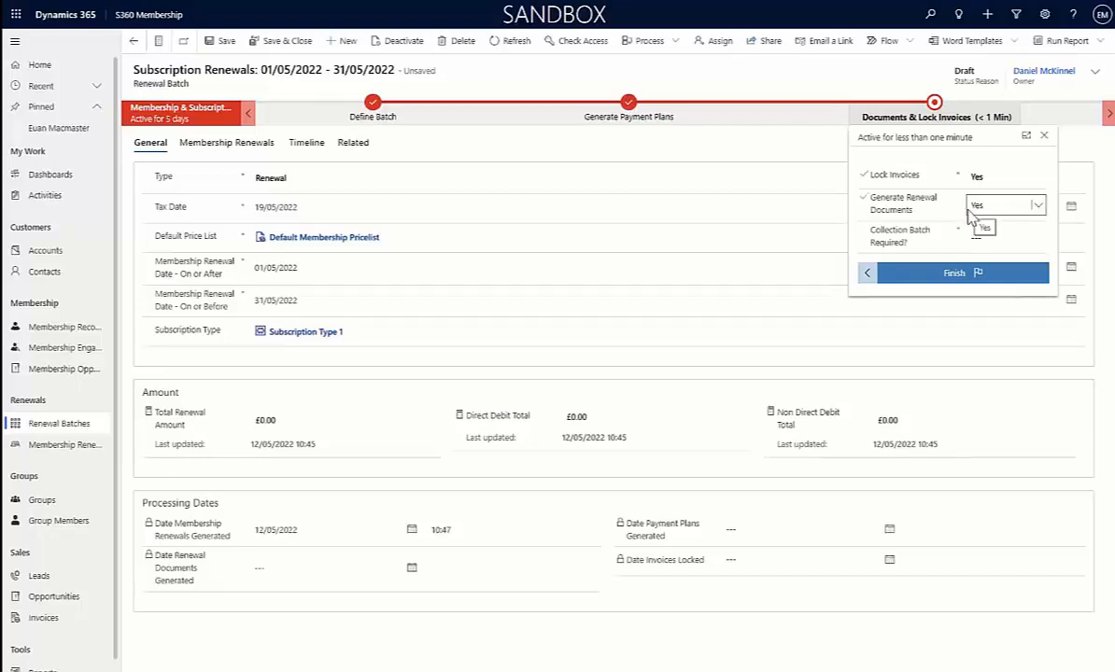
pyautogui.click(988, 236)
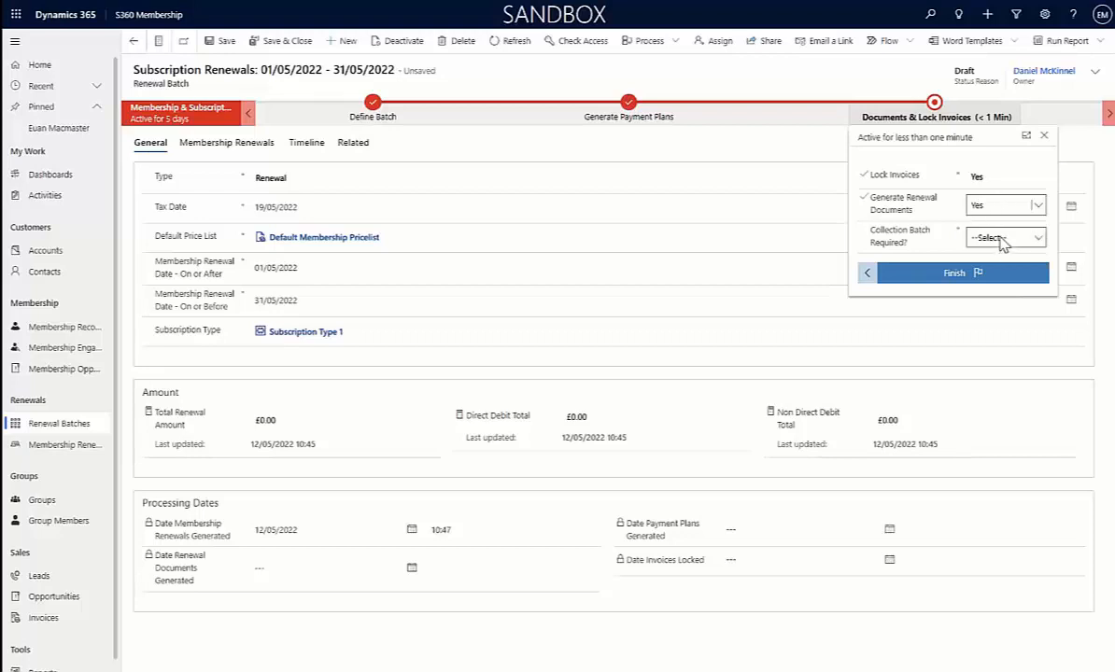
pyautogui.click(999, 237)
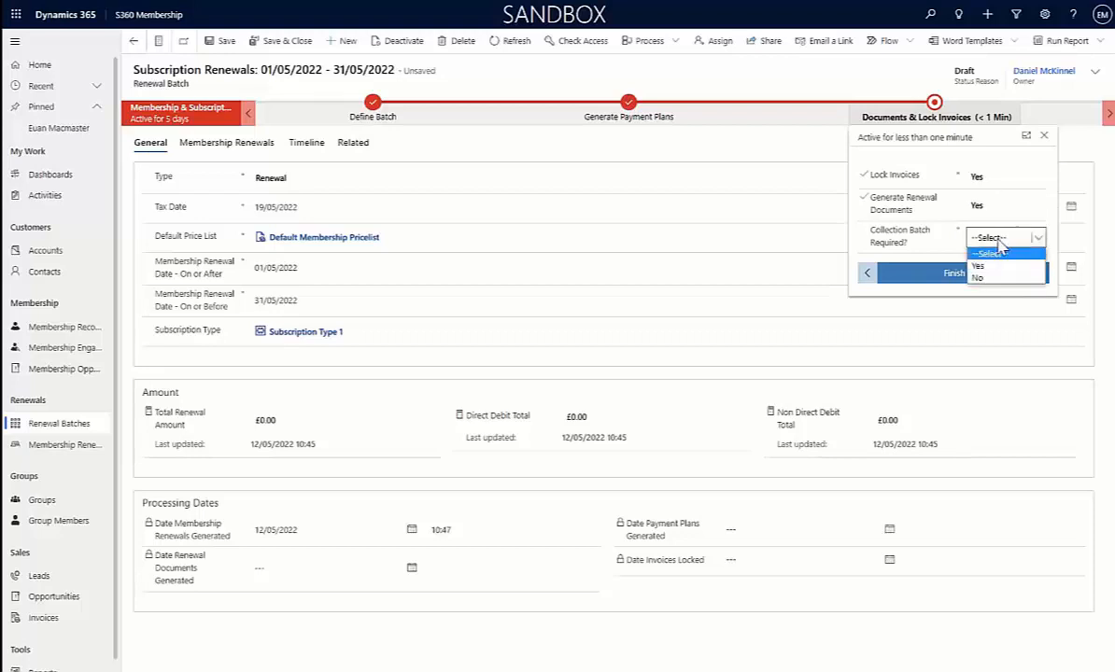
pyautogui.click(992, 278)
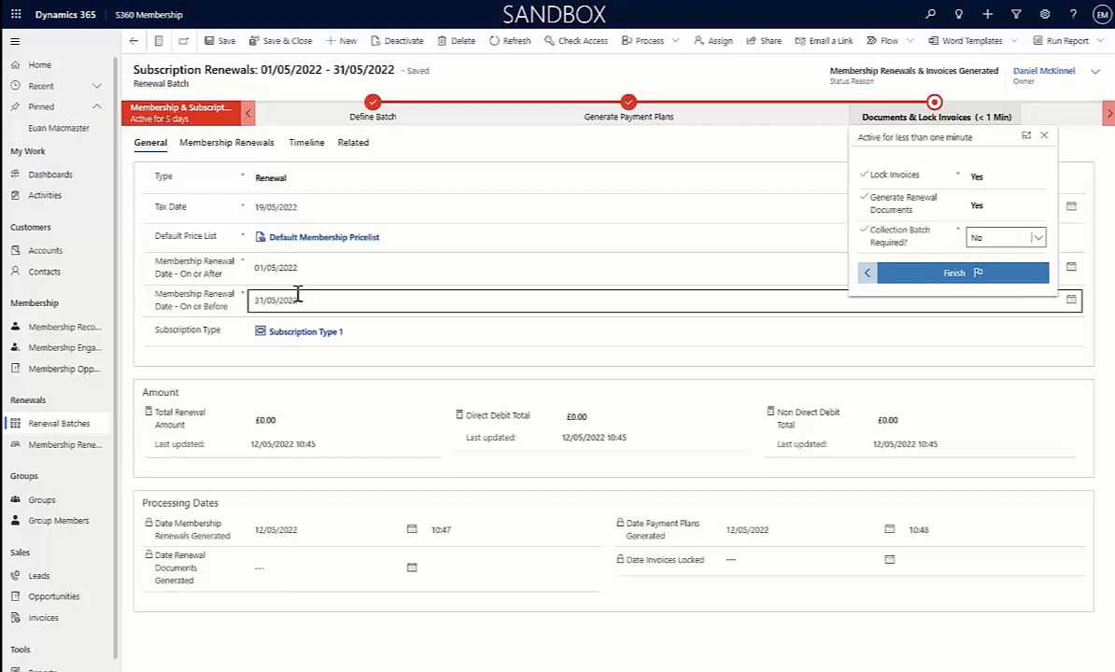
# Open the Christmas Club group and review its general details, members and group membership applications
pyautogui.click(44, 506)
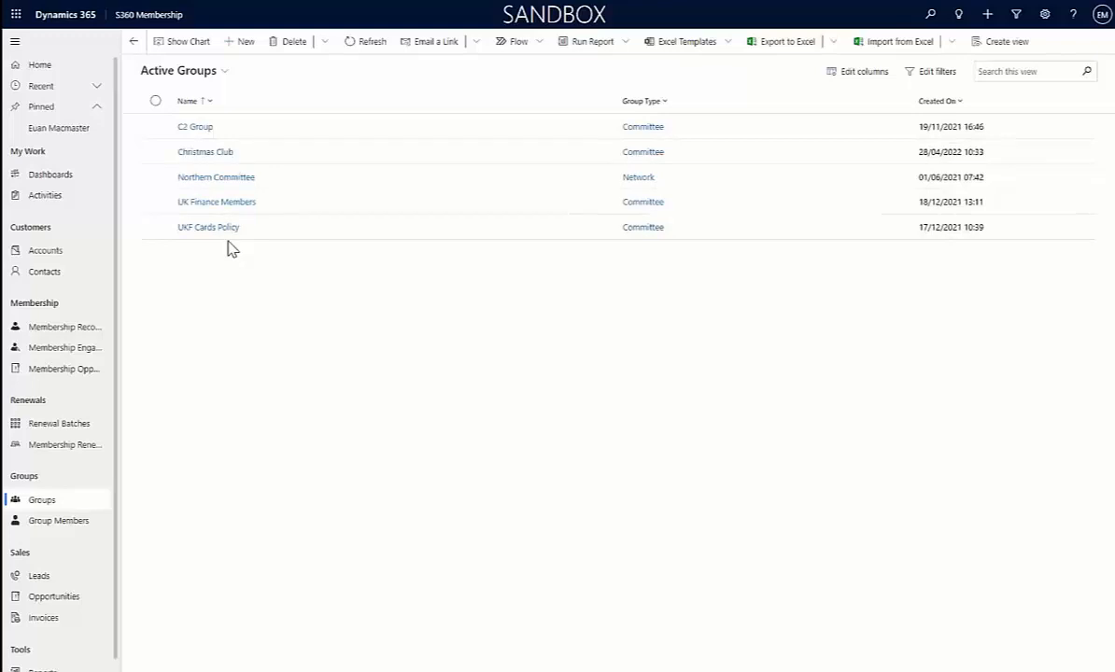
pyautogui.doubleClick(302, 157)
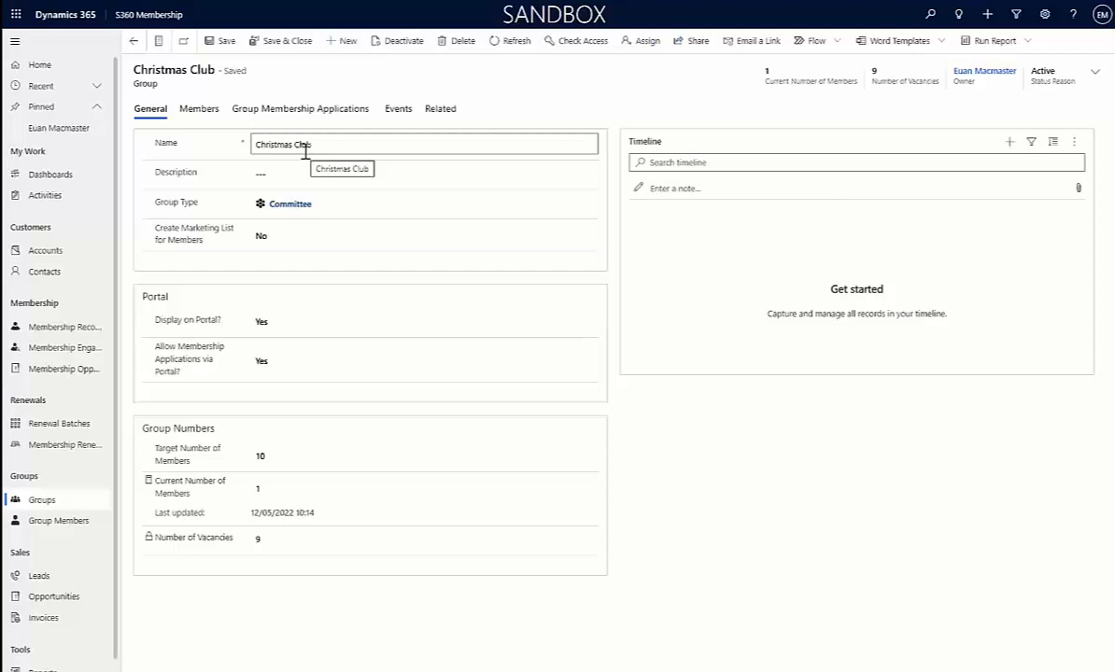
pyautogui.click(296, 172)
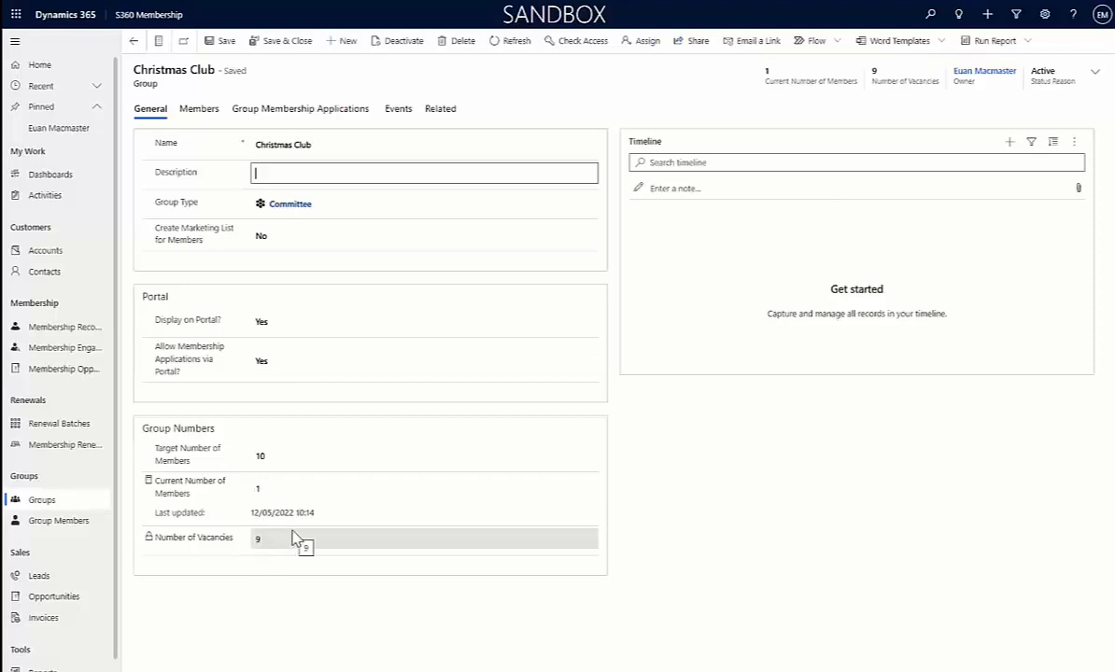
pyautogui.click(199, 109)
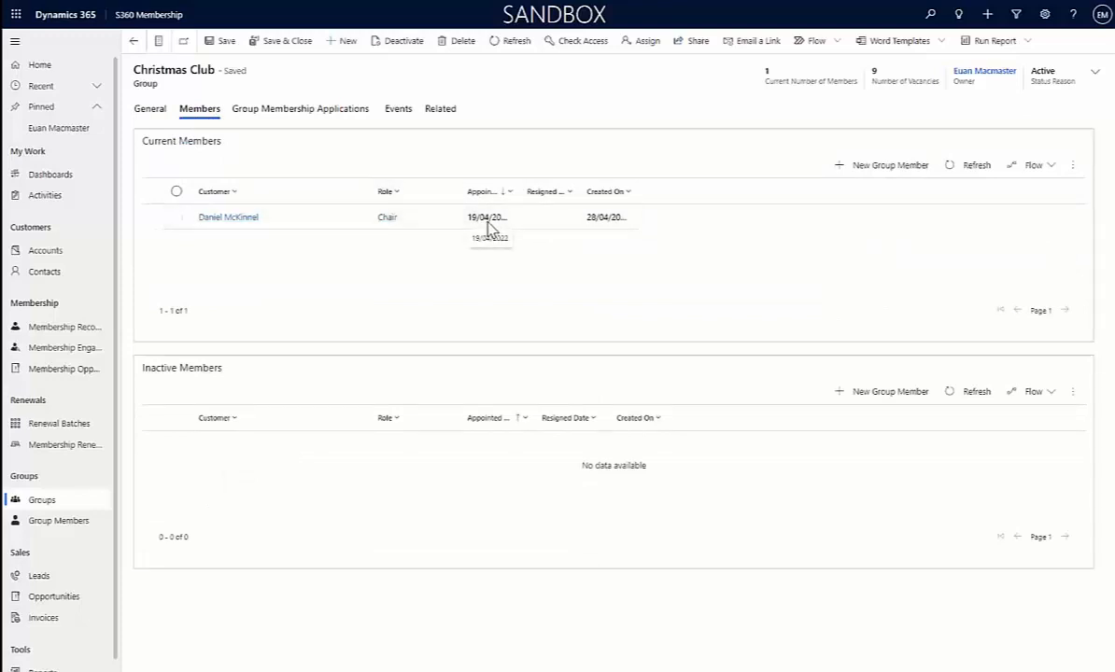
pyautogui.click(315, 110)
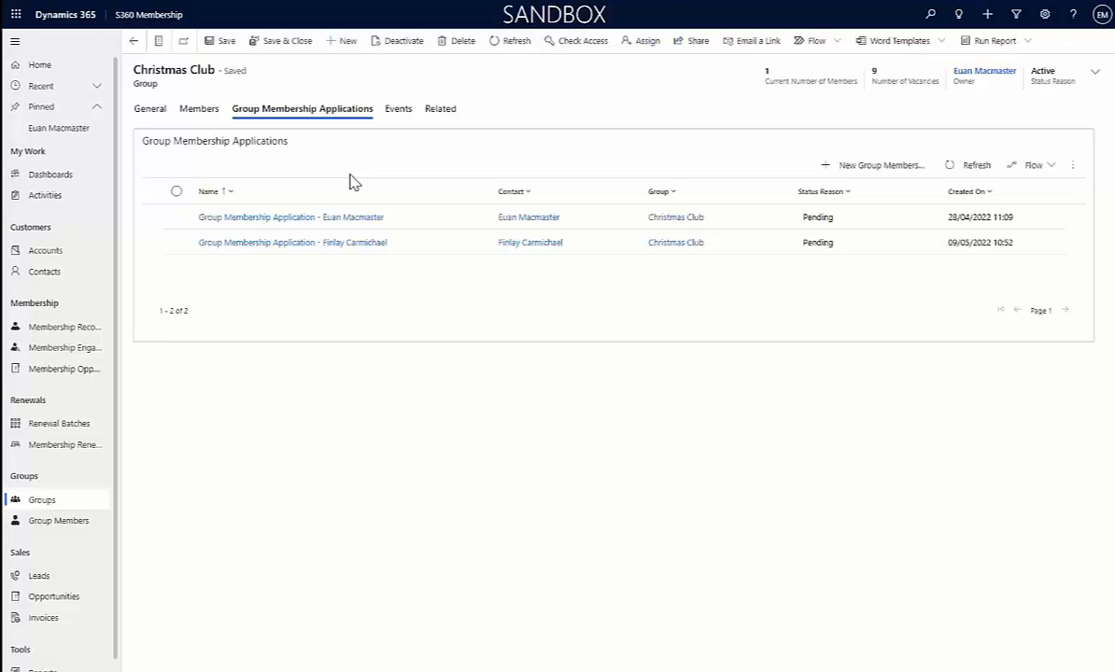
# Open the pinned contact's record and show its related CPD records
pyautogui.scroll(-1, 84, 653)
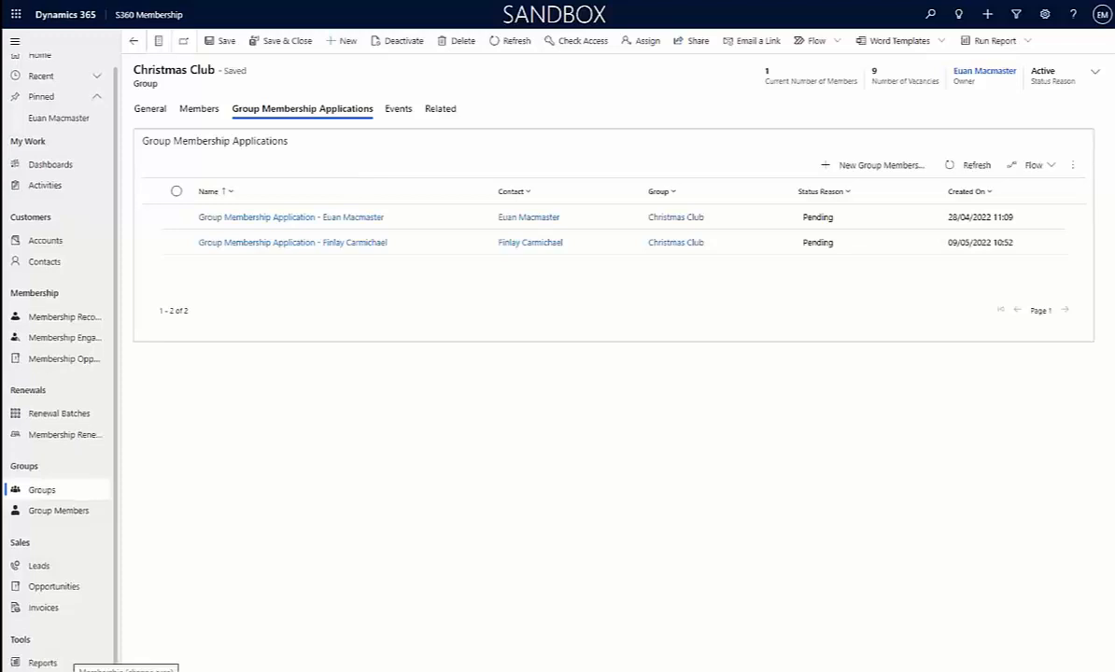
pyautogui.click(50, 265)
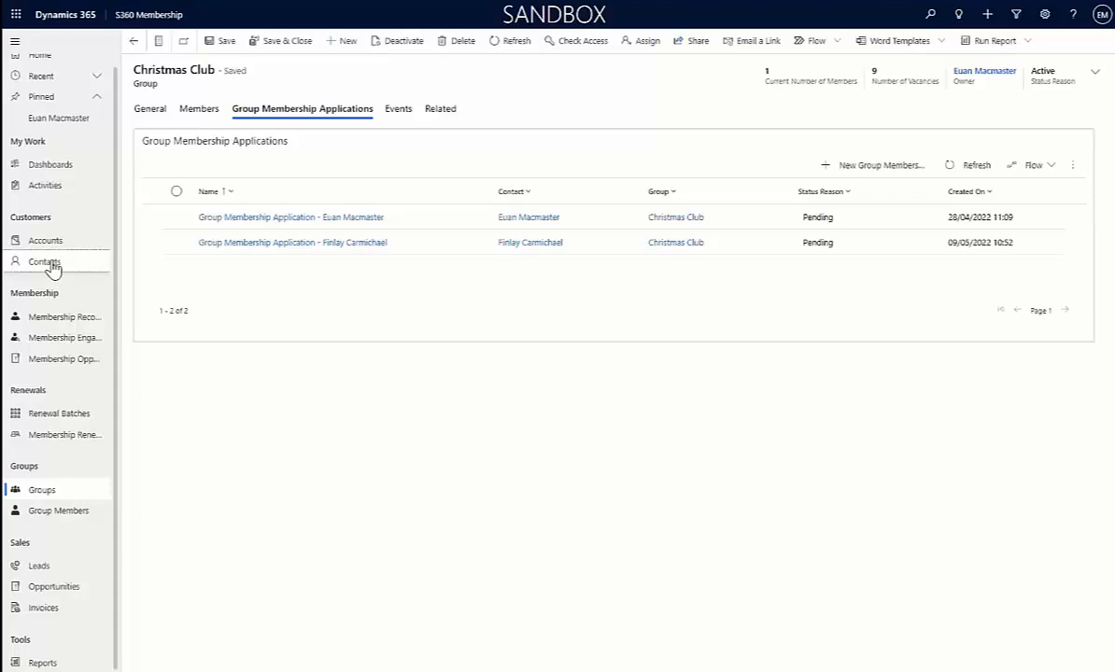
pyautogui.click(57, 121)
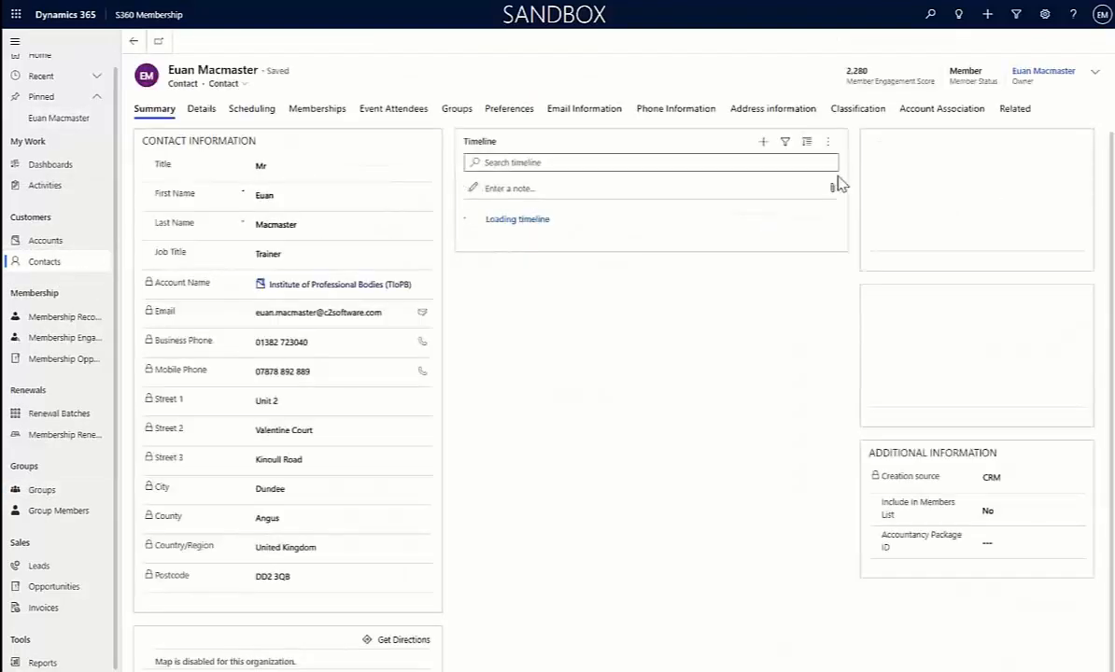
pyautogui.click(1015, 108)
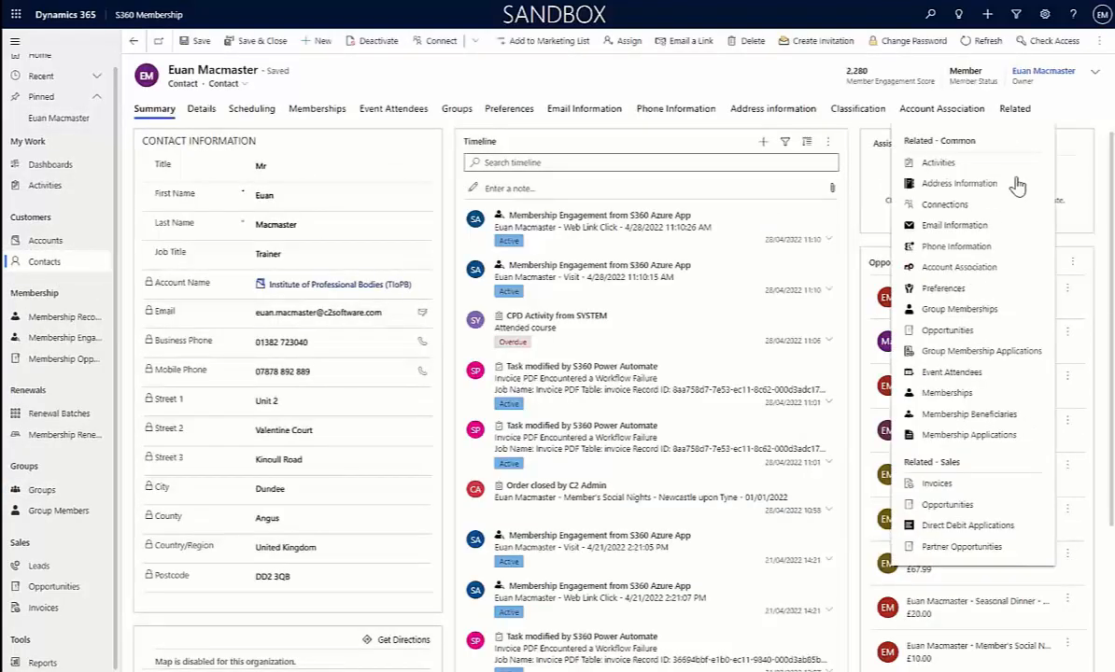
pyautogui.click(896, 393)
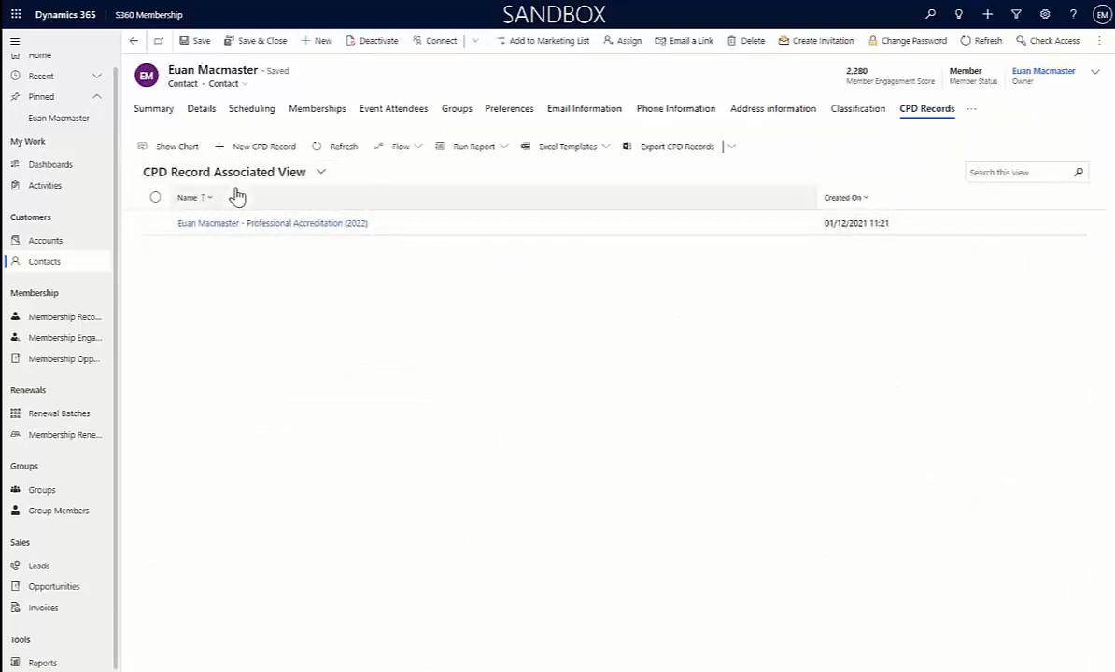
# Open the contact's Professional Accreditation (2022) CPD record and review its CPD target, progress figures and CPD activities
pyautogui.click(392, 228)
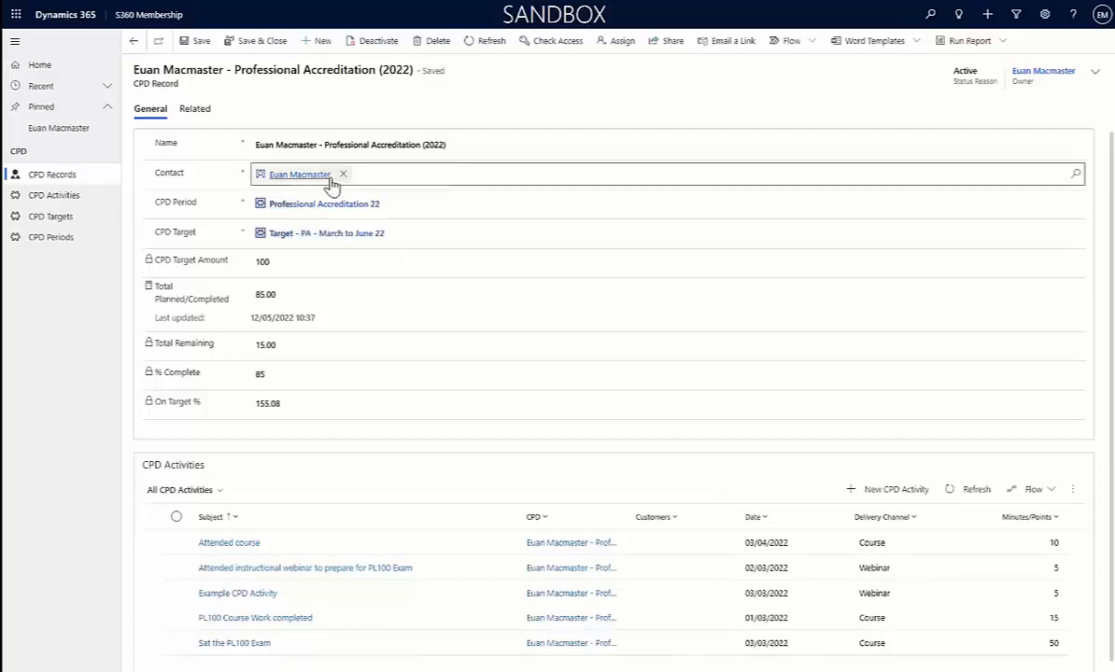
pyautogui.click(280, 240)
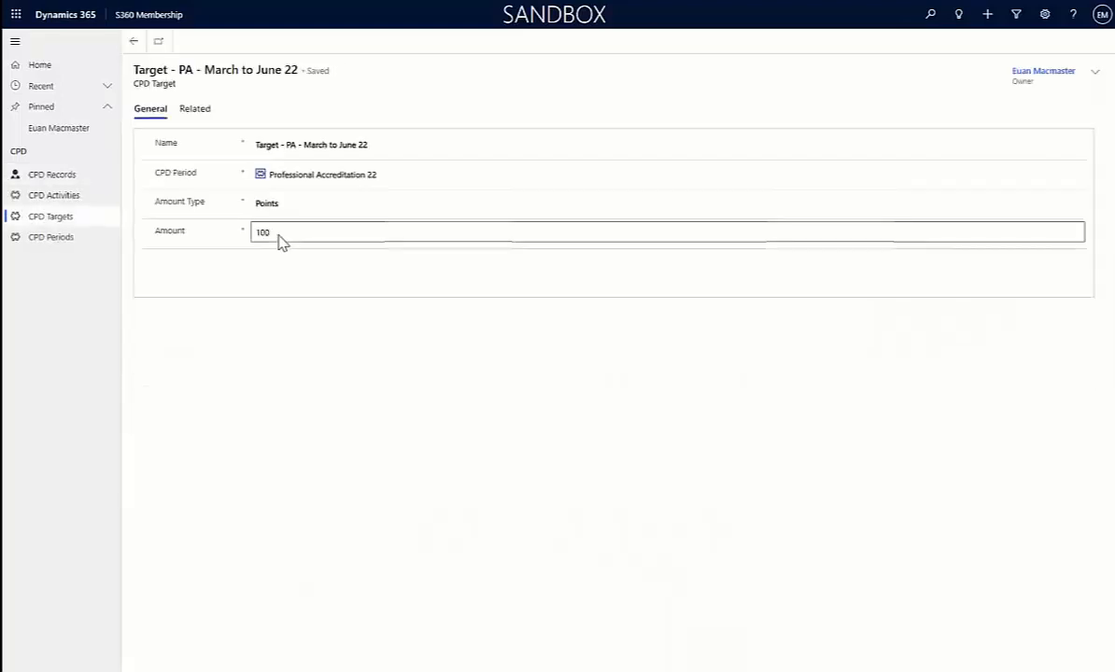
pyautogui.click(132, 43)
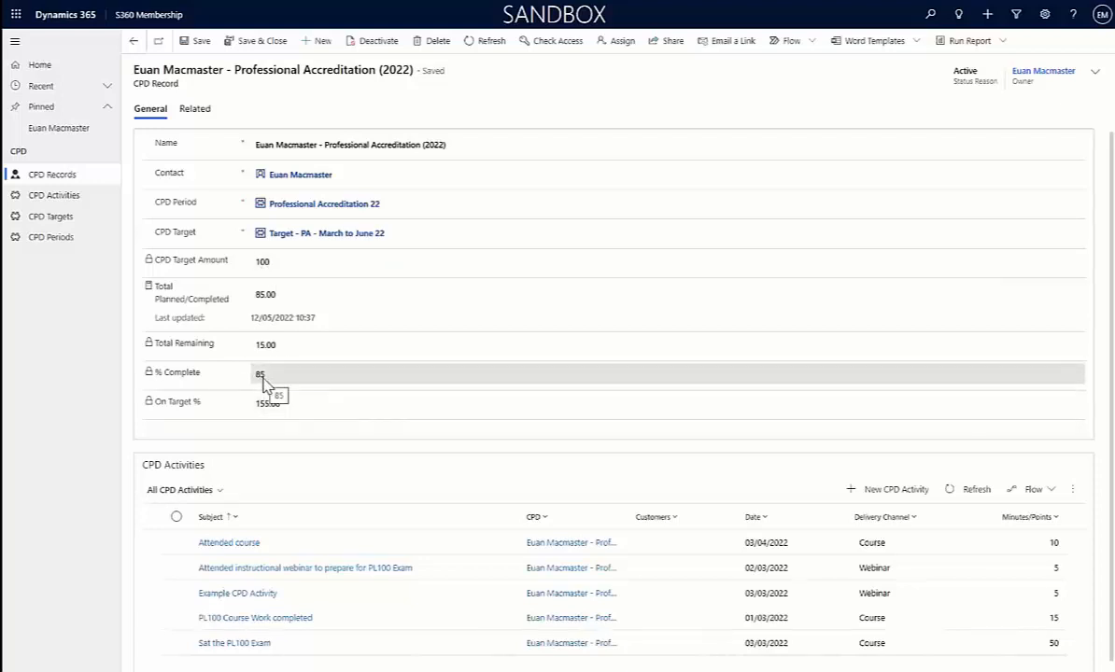
pyautogui.scroll(-1, 332, 502)
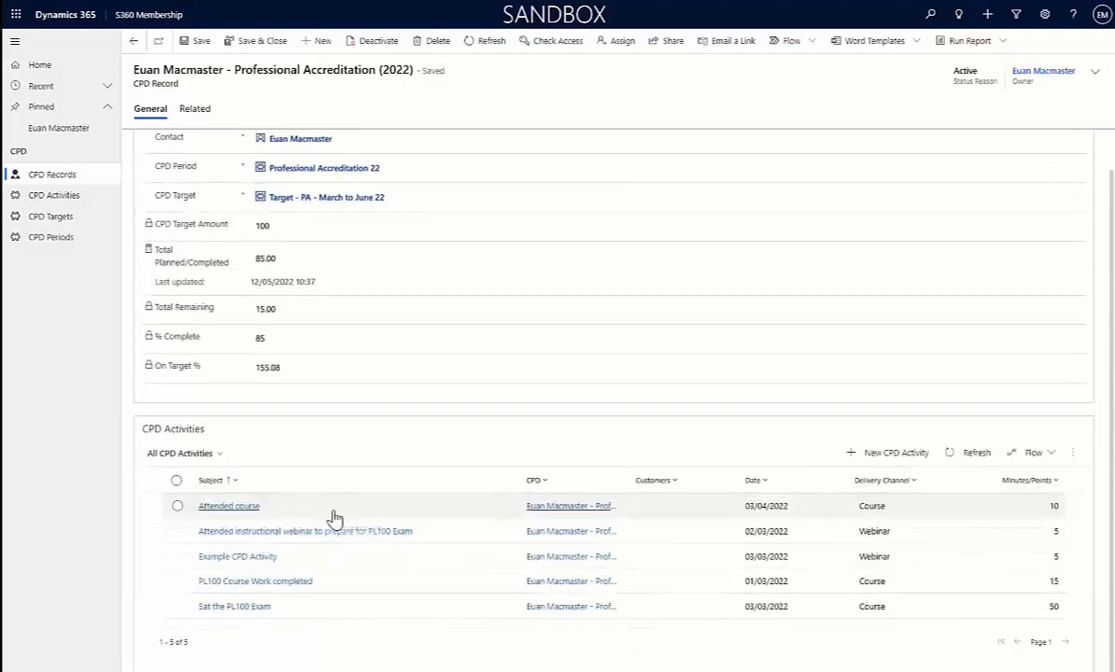
pyautogui.scroll(1, 332, 502)
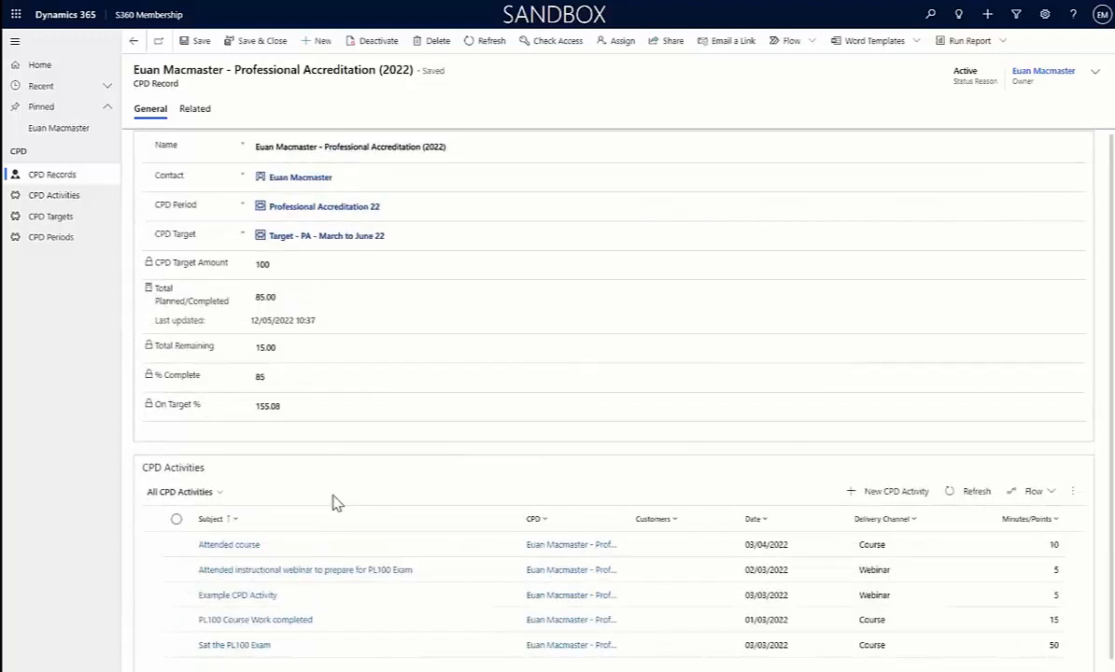